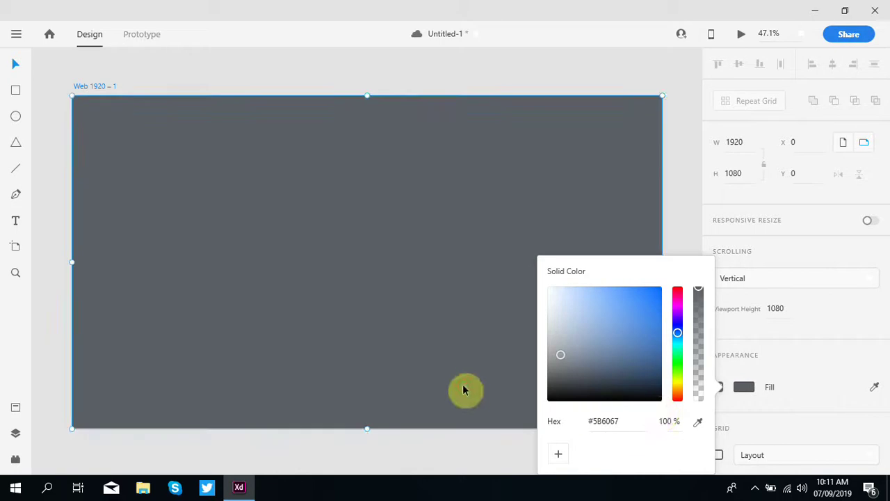
Draw a white rectangle about 1681 × 830 px in the middle of the grey artboard.
{"action": "left_click", "coordinate": [464, 385]}
{"action": "left_click", "coordinate": [145, 75]}
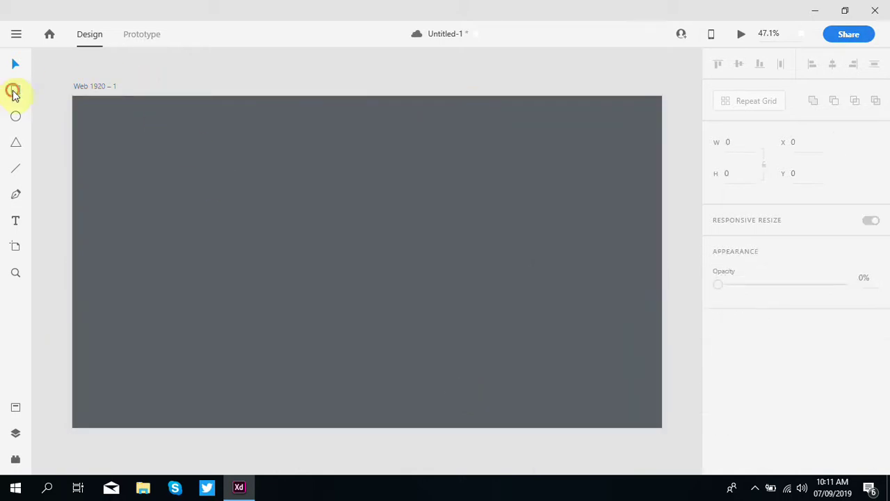
{"action": "left_click", "coordinate": [14, 93]}
{"action": "left_click_drag", "start_coordinate": [111, 131], "coordinate": [152, 159]}
{"action": "mouse_move", "coordinate": [442, 425]}
{"action": "left_mouse_down"}
{"action": "mouse_move", "coordinate": [605, 393]}
{"action": "mouse_move", "coordinate": [626, 399]}
{"action": "left_mouse_up"}
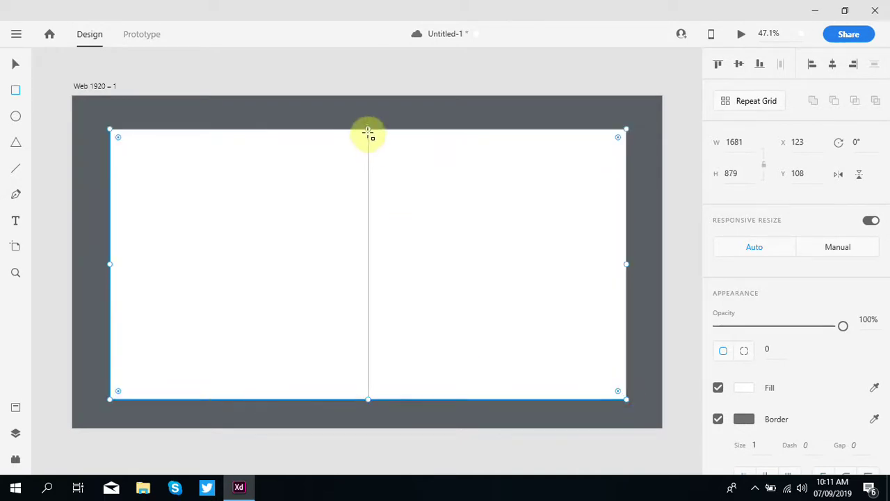
{"action": "left_click_drag", "start_coordinate": [368, 130], "coordinate": [369, 136]}
{"action": "left_click_drag", "start_coordinate": [366, 399], "coordinate": [370, 391]}
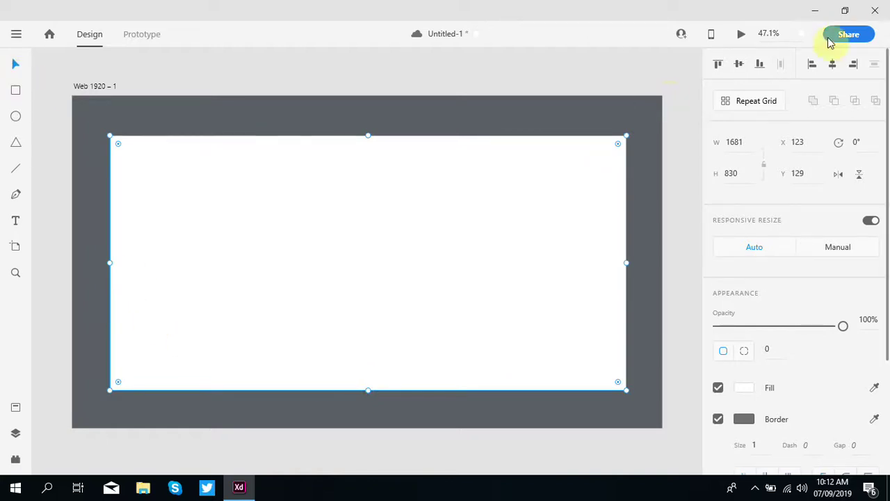
Fill the white rectangle with the nursery room photo from outside the program.
{"action": "left_click", "coordinate": [846, 11]}
{"action": "left_click_drag", "start_coordinate": [611, 138], "coordinate": [199, 214]}
{"action": "left_click", "coordinate": [429, 19]}
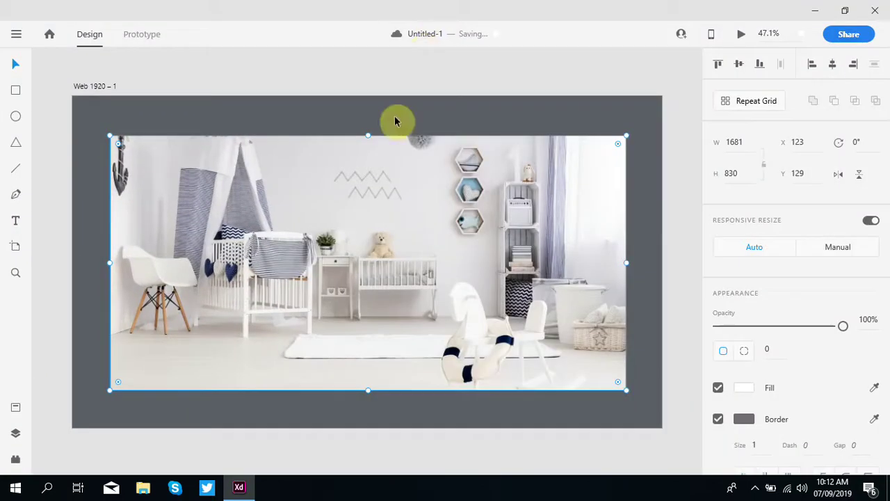
{"action": "left_click", "coordinate": [55, 136]}
Draw a second rectangle about 1254 × 830 px over the left part of the nursery photo.
{"action": "left_click", "coordinate": [17, 89]}
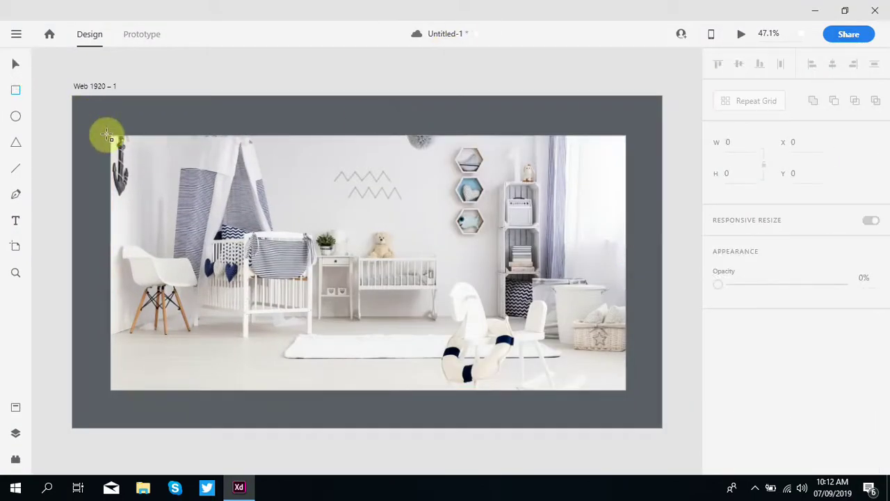
{"action": "mouse_move", "coordinate": [109, 136]}
{"action": "left_mouse_down"}
{"action": "mouse_move", "coordinate": [387, 304]}
{"action": "mouse_move", "coordinate": [459, 336]}
{"action": "mouse_move", "coordinate": [493, 384]}
{"action": "mouse_move", "coordinate": [493, 399]}
{"action": "mouse_move", "coordinate": [494, 389]}
{"action": "left_mouse_up"}
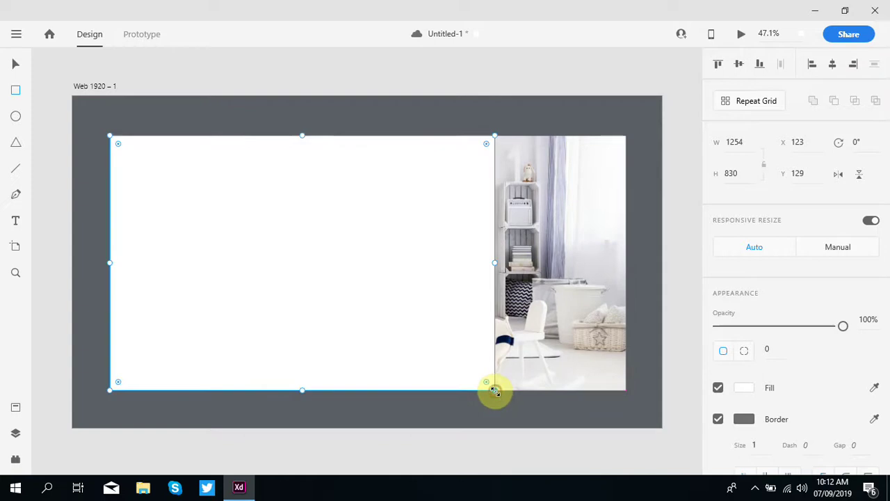
{"action": "key", "text": "ctrl+equal"}
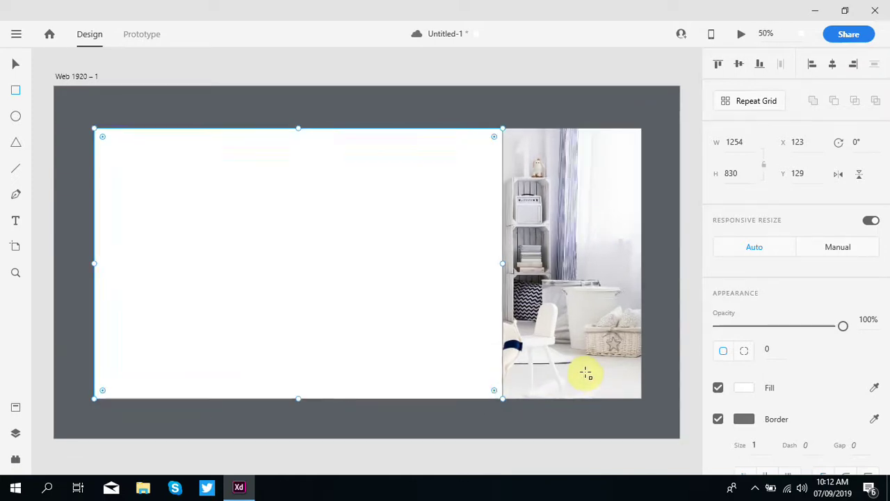
Fill the new rectangle with near-black #060505 and lower its opacity to 44%.
{"action": "left_click", "coordinate": [742, 386]}
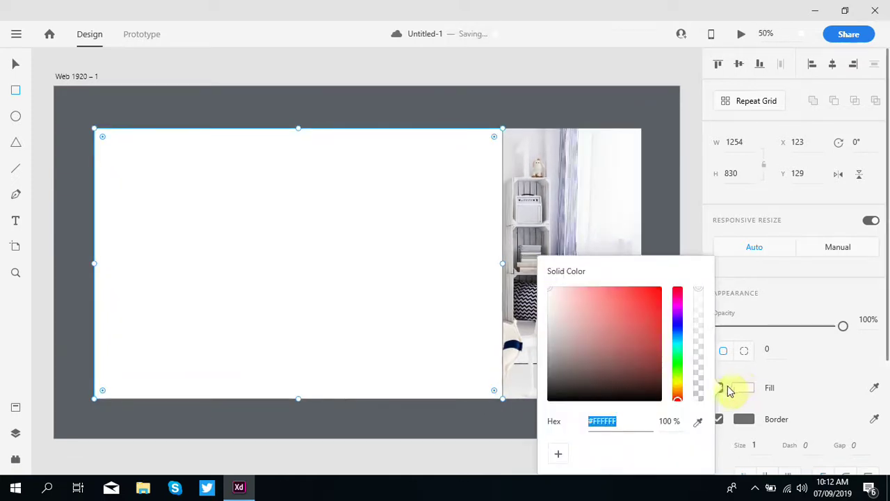
{"action": "left_click", "coordinate": [560, 398]}
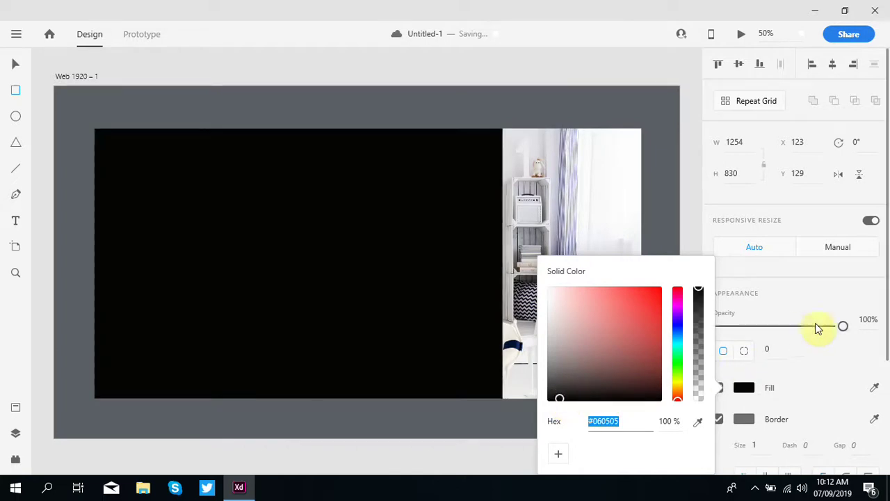
{"action": "left_click_drag", "start_coordinate": [844, 331], "coordinate": [776, 335]}
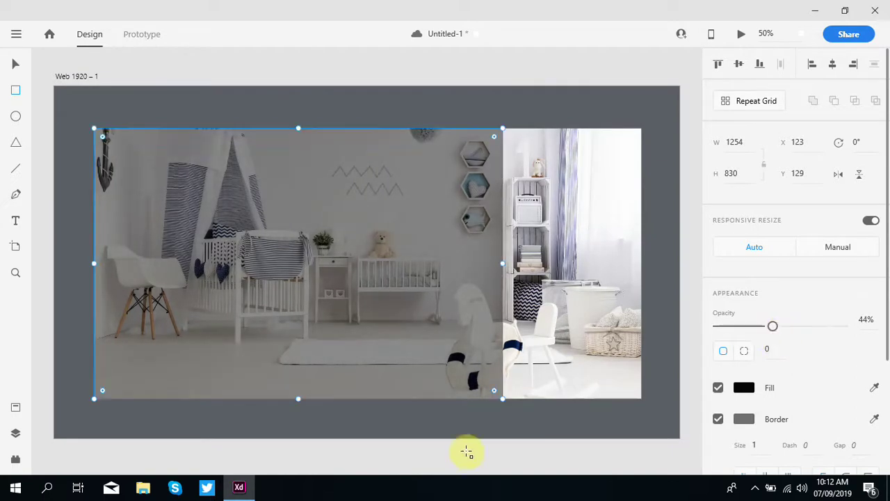
{"action": "key", "text": "v"}
{"action": "left_click", "coordinate": [432, 455]}
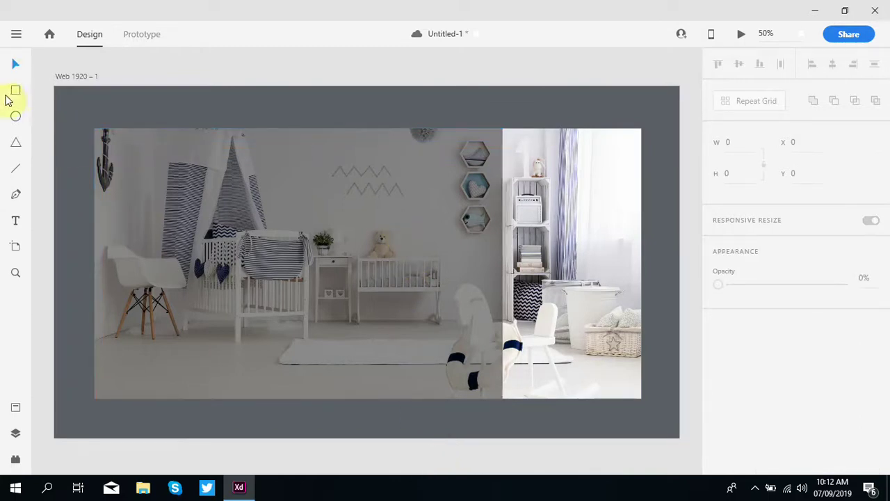
Draw a white circle about 128 px wide near the overlay's upper-left corner and remove its border.
{"action": "left_click", "coordinate": [17, 122]}
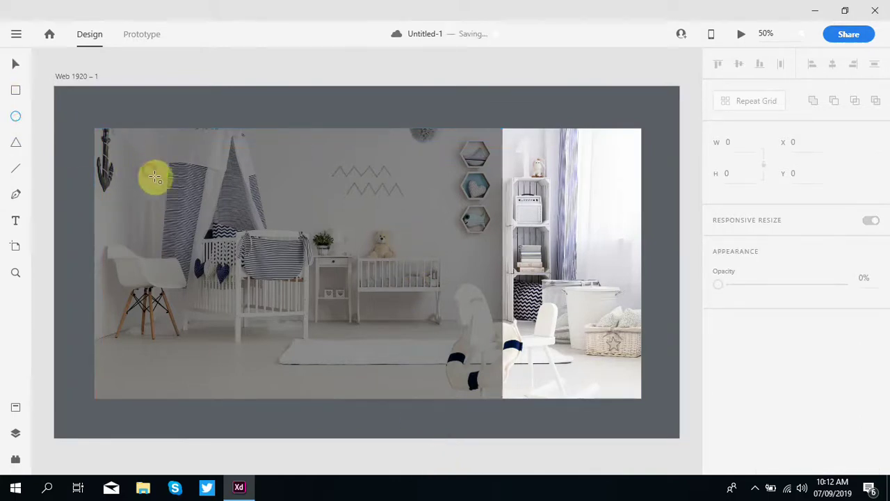
{"action": "left_click_drag", "start_coordinate": [150, 171], "coordinate": [168, 190]}
{"action": "key", "text": "v"}
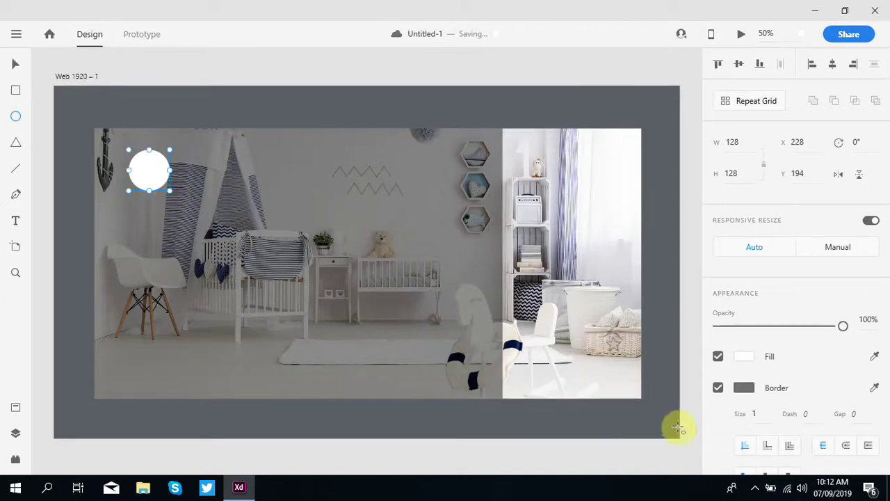
{"action": "left_click", "coordinate": [717, 387]}
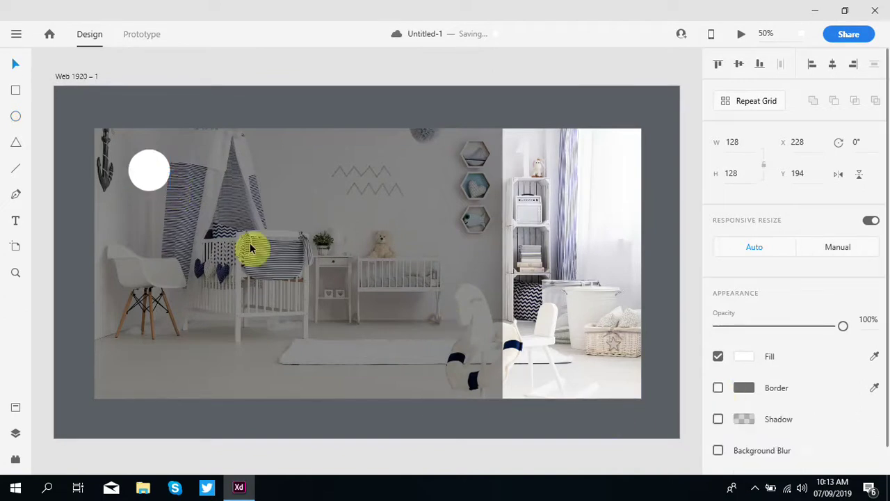
Subtract one circle from an overlapping copy to form a crescent, and duplicate the crescent twice.
{"action": "left_click_drag", "start_coordinate": [150, 174], "coordinate": [225, 223]}
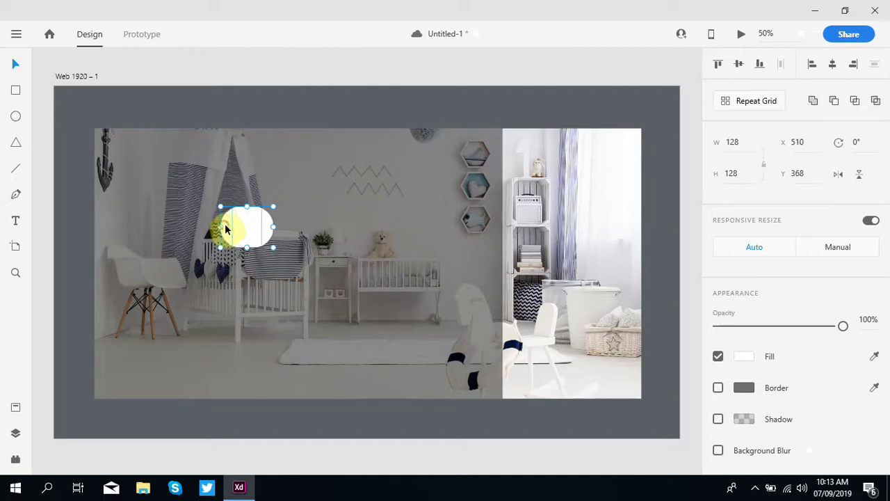
{"action": "left_click", "coordinate": [834, 102]}
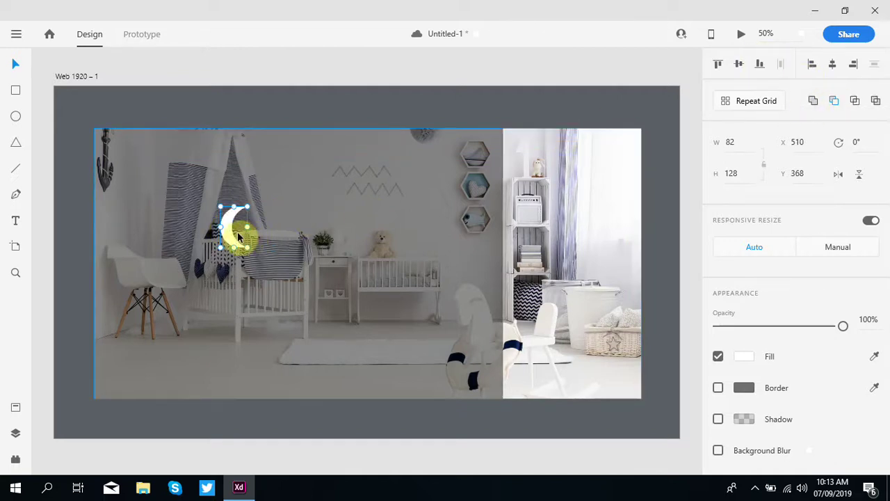
{"action": "left_click_drag", "start_coordinate": [228, 231], "coordinate": [281, 244]}
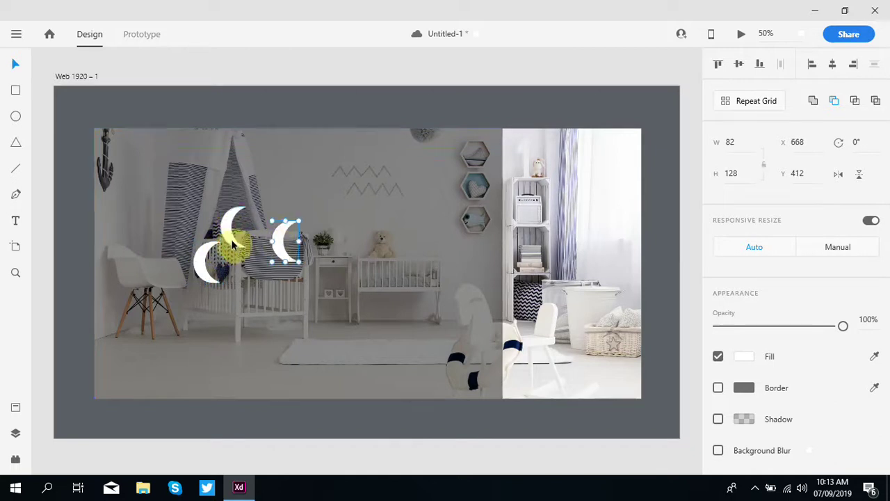
Flip and rotate the crescents into a three-armed pinwheel and merge them into one shape.
{"action": "left_click", "coordinate": [233, 240]}
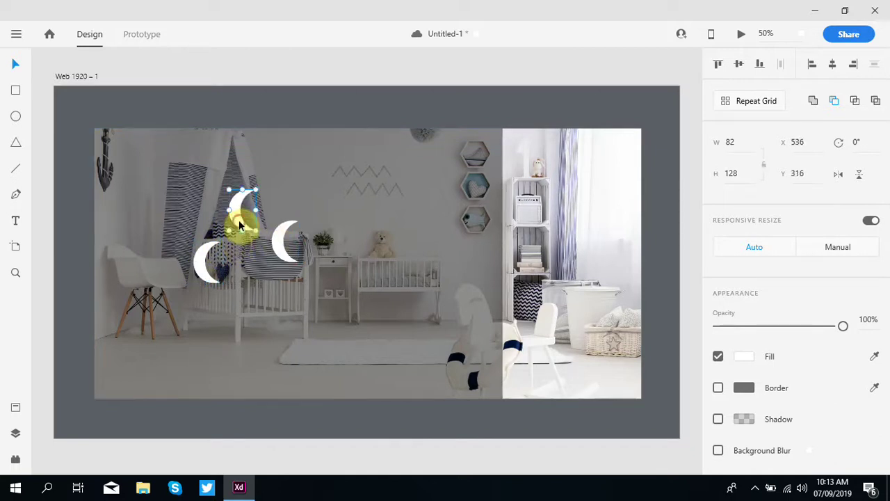
{"action": "left_click", "coordinate": [838, 174]}
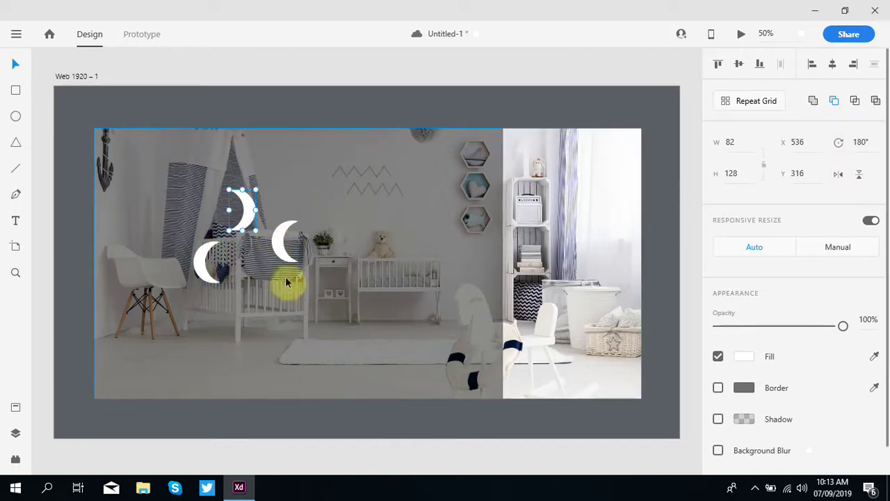
{"action": "mouse_move", "coordinate": [277, 239]}
{"action": "left_mouse_down"}
{"action": "mouse_move", "coordinate": [243, 238]}
{"action": "mouse_move", "coordinate": [284, 250]}
{"action": "mouse_move", "coordinate": [299, 243]}
{"action": "mouse_move", "coordinate": [234, 242]}
{"action": "mouse_move", "coordinate": [221, 263]}
{"action": "mouse_move", "coordinate": [205, 242]}
{"action": "mouse_move", "coordinate": [228, 248]}
{"action": "mouse_move", "coordinate": [220, 232]}
{"action": "mouse_move", "coordinate": [271, 243]}
{"action": "mouse_move", "coordinate": [248, 205]}
{"action": "mouse_move", "coordinate": [263, 245]}
{"action": "left_mouse_up"}
{"action": "left_click", "coordinate": [263, 244], "text": "shift"}
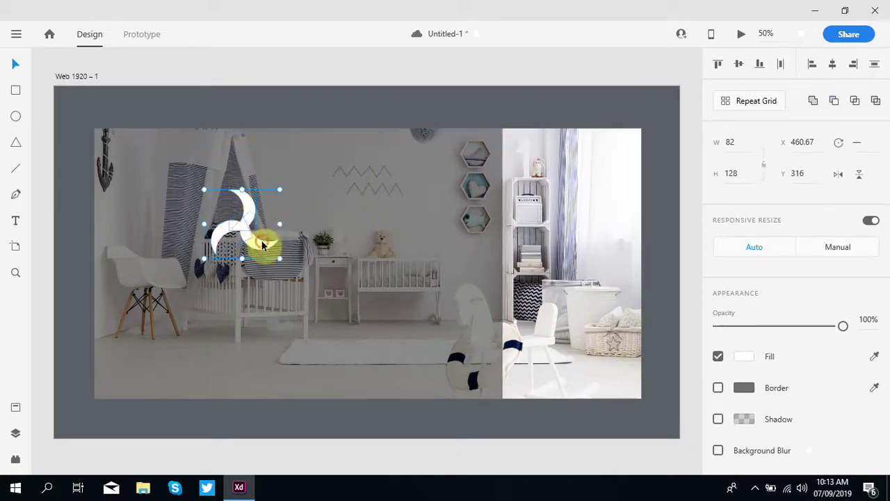
{"action": "left_click", "coordinate": [813, 102]}
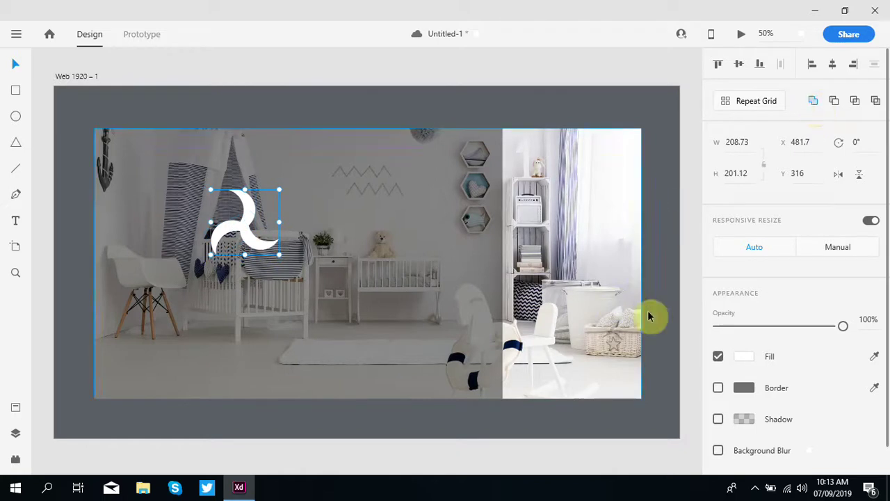
Give the pinwheel a purple #6E00FF border with size 5.
{"action": "left_click", "coordinate": [718, 388]}
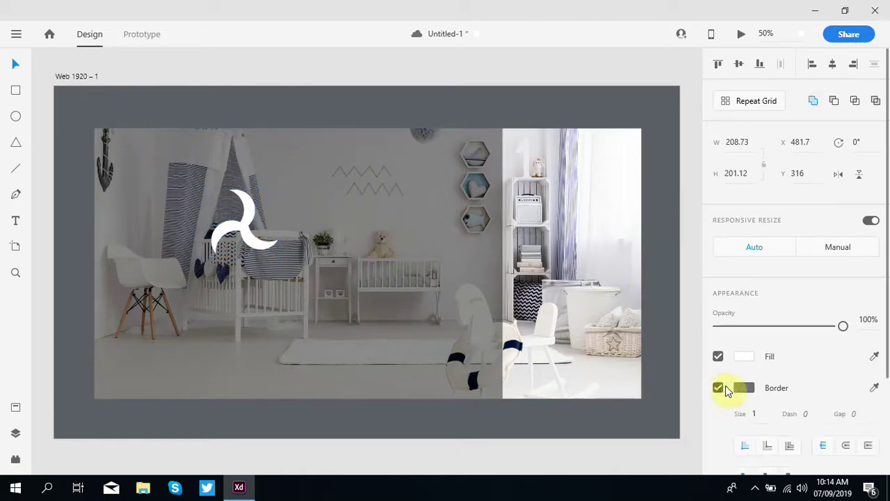
{"action": "left_click", "coordinate": [744, 388]}
{"action": "mouse_move", "coordinate": [678, 334]}
{"action": "left_mouse_down"}
{"action": "mouse_move", "coordinate": [678, 312]}
{"action": "mouse_move", "coordinate": [680, 320]}
{"action": "left_mouse_up"}
{"action": "left_click", "coordinate": [655, 302]}
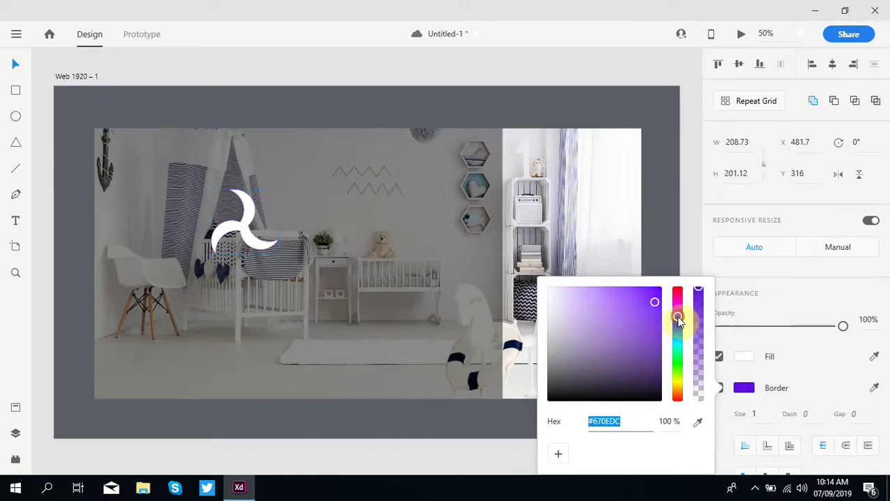
{"action": "left_click_drag", "start_coordinate": [651, 304], "coordinate": [670, 285]}
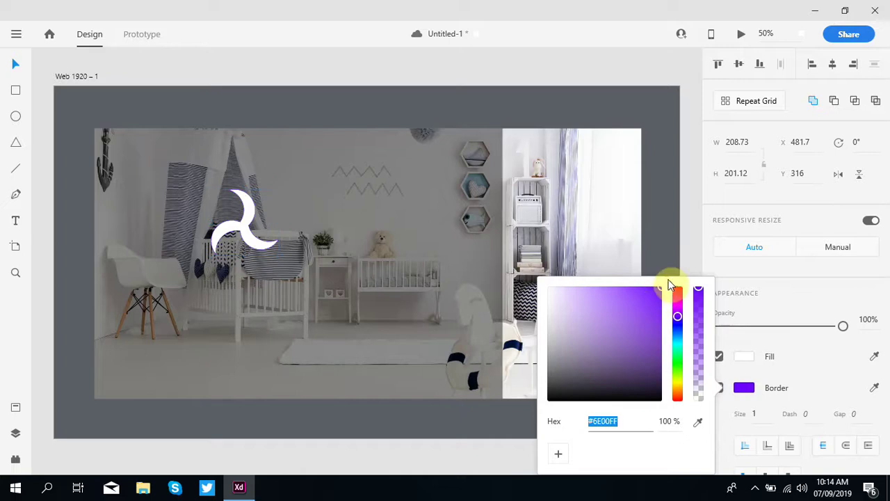
{"action": "left_click", "coordinate": [763, 410]}
{"action": "type", "text": "5"}
{"action": "key", "text": "Return"}
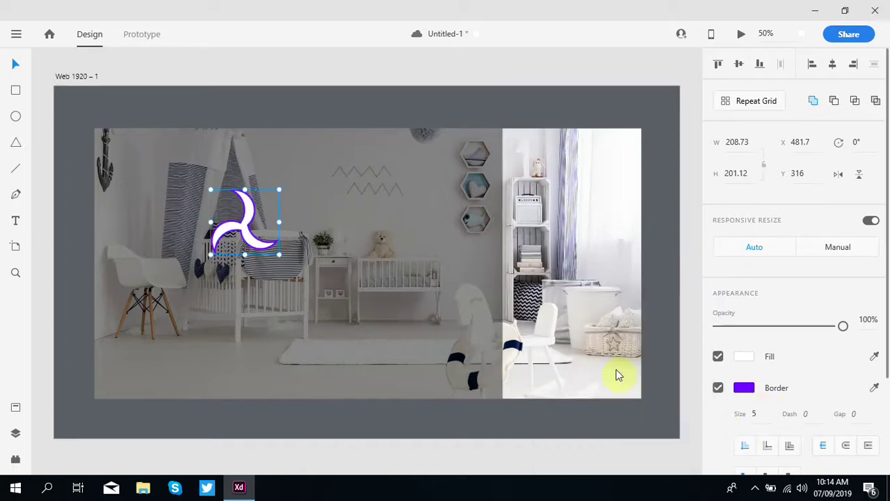
Scale the pinwheel logo down and place it in the upper-left corner of the dark overlay.
{"action": "left_click_drag", "start_coordinate": [208, 188], "coordinate": [141, 171]}
{"action": "left_click", "coordinate": [225, 183]}
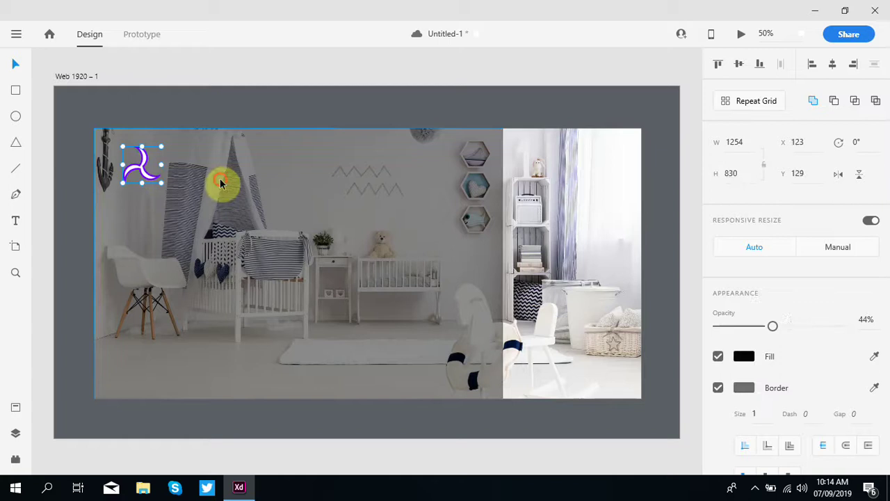
Add the menu text "About me" beside the logo and fill it with white #FFFFFF.
{"action": "left_click", "coordinate": [17, 223]}
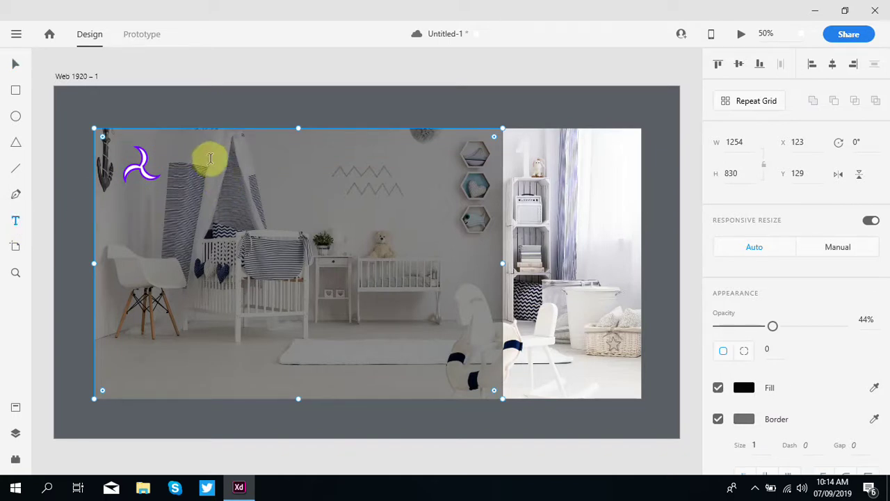
{"action": "left_click", "coordinate": [210, 160]}
{"action": "left_click", "coordinate": [226, 159]}
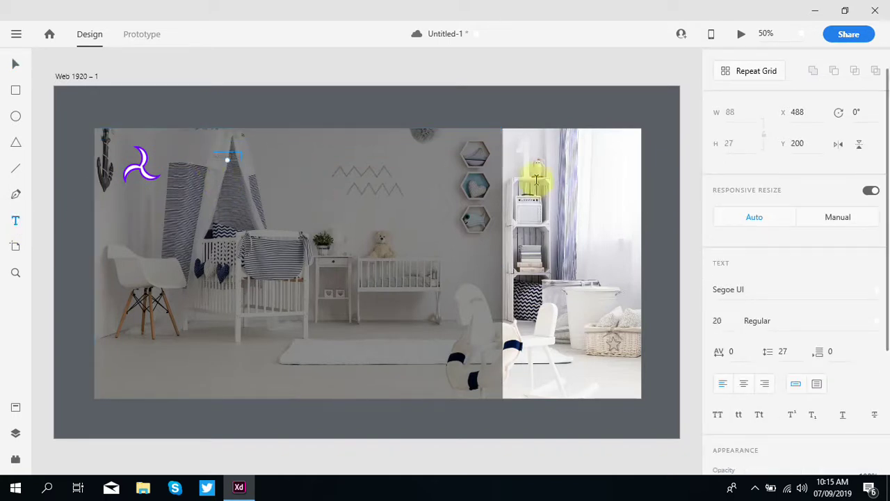
{"action": "left_click_drag", "start_coordinate": [887, 177], "coordinate": [888, 372]}
{"action": "left_click", "coordinate": [741, 332]}
{"action": "left_click_drag", "start_coordinate": [583, 290], "coordinate": [516, 229]}
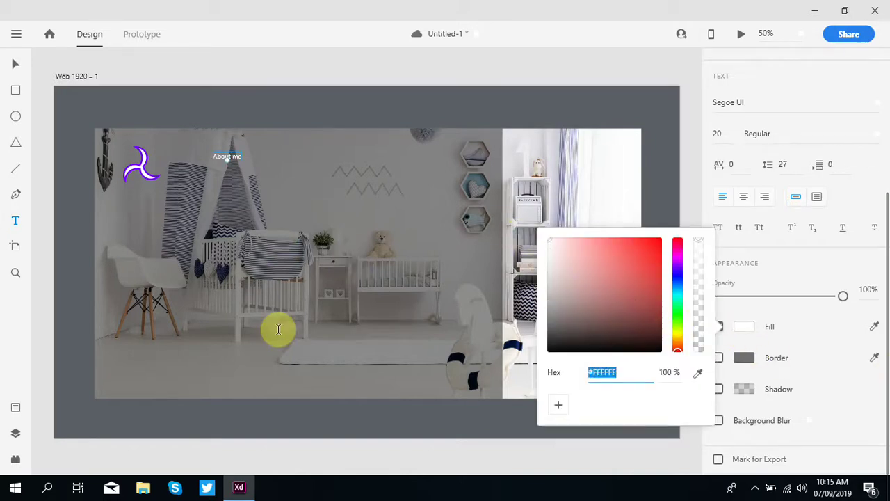
{"action": "left_click", "coordinate": [273, 181]}
{"action": "key", "text": "v"}
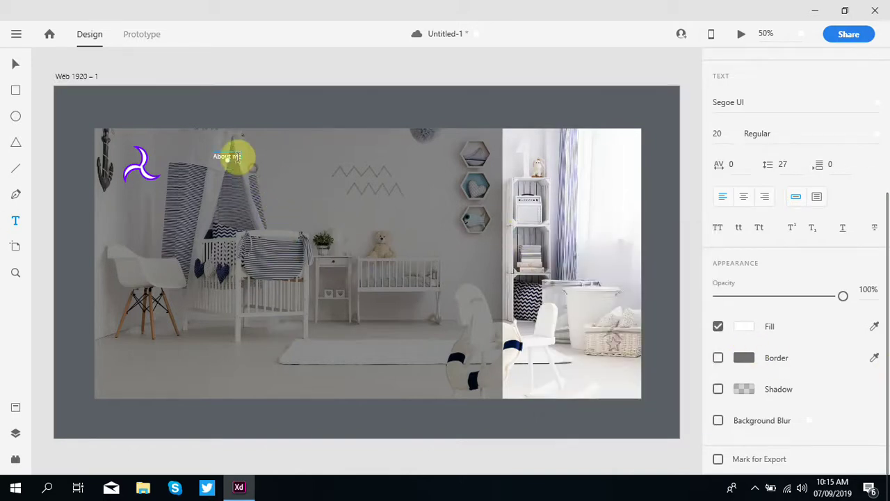
Set the menu text to size 31 and duplicate it along the same row as "Contact", "FAQ" and "More".
{"action": "left_click_drag", "start_coordinate": [226, 161], "coordinate": [309, 157]}
{"action": "type", "text": "Contact"}
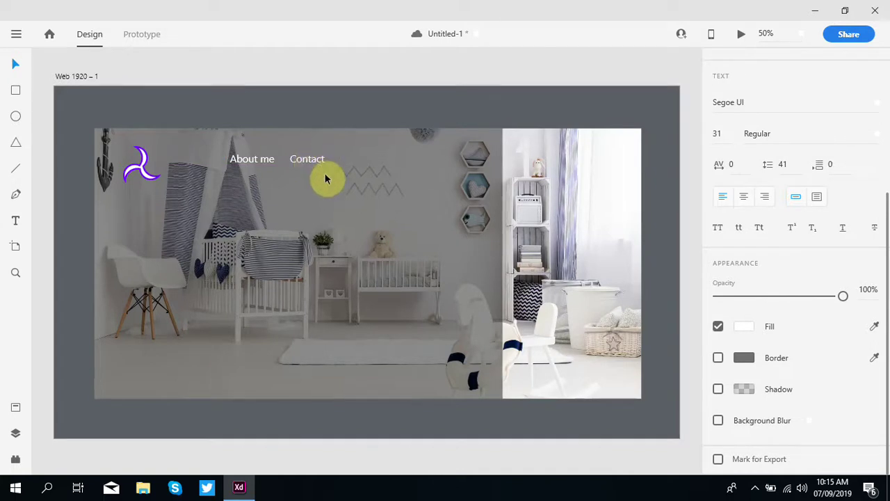
{"action": "left_click_drag", "start_coordinate": [318, 165], "coordinate": [366, 164]}
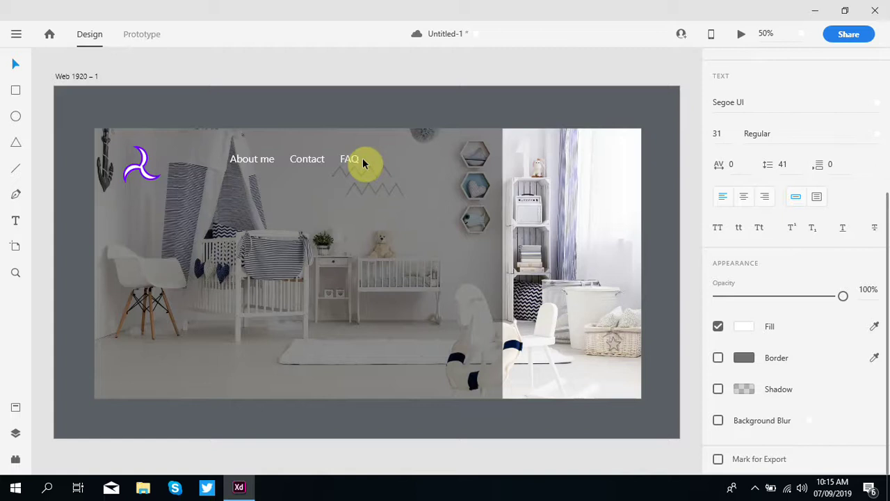
{"action": "left_click_drag", "start_coordinate": [354, 163], "coordinate": [390, 164]}
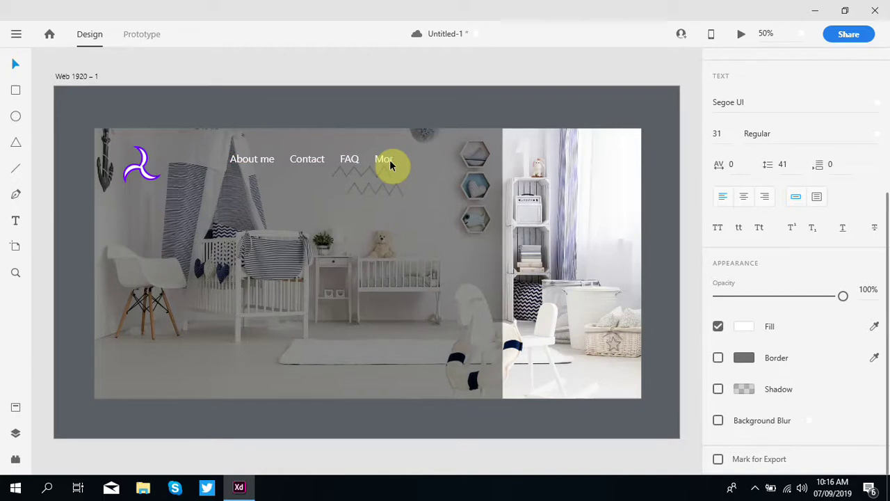
{"action": "type", "text": "More"}
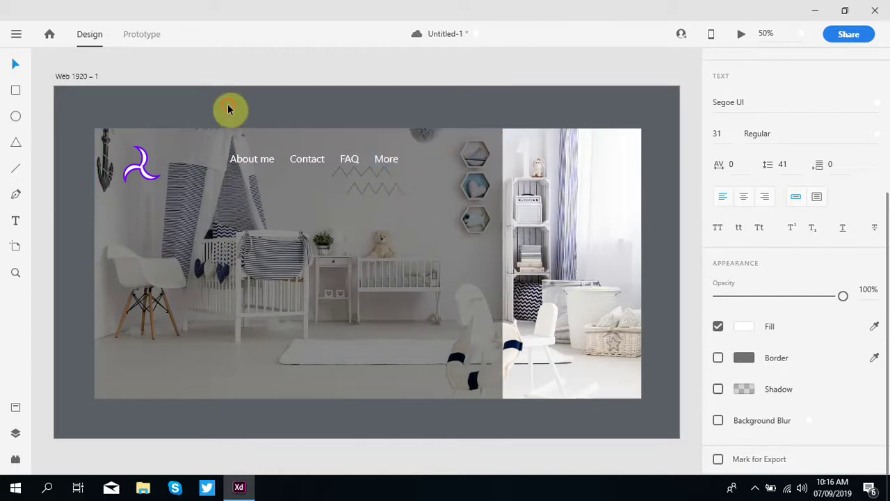
Draw a small white triangle about 48 px wide, place it beside "More" and flip it vertically as a dropdown arrow.
{"action": "left_click", "coordinate": [15, 142]}
{"action": "left_click_drag", "start_coordinate": [278, 217], "coordinate": [296, 224]}
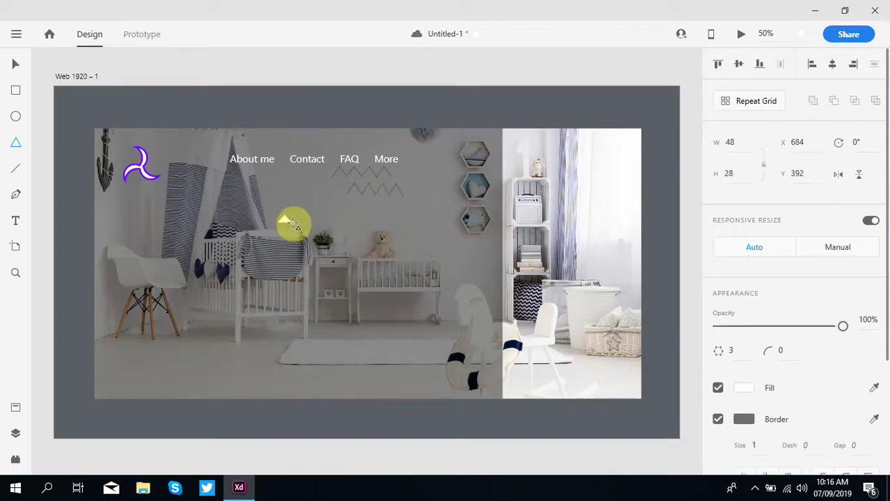
{"action": "left_click_drag", "start_coordinate": [295, 223], "coordinate": [413, 163]}
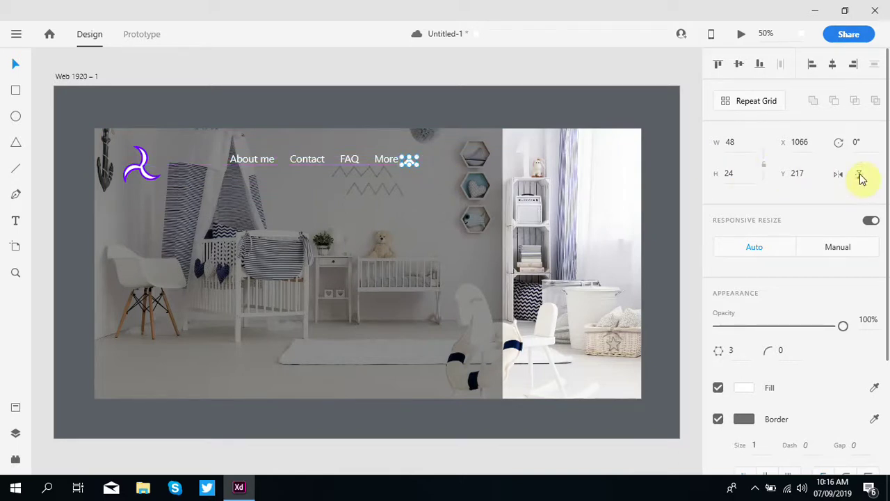
{"action": "left_click", "coordinate": [408, 205]}
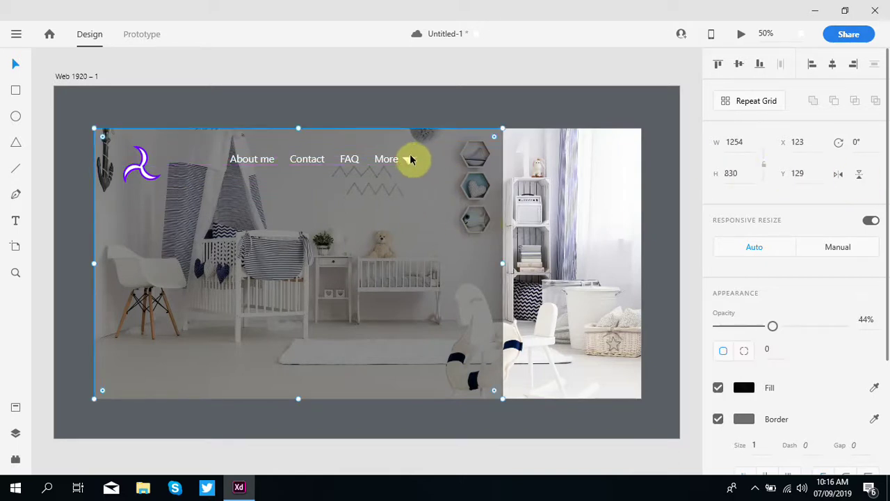
{"action": "left_click", "coordinate": [409, 211]}
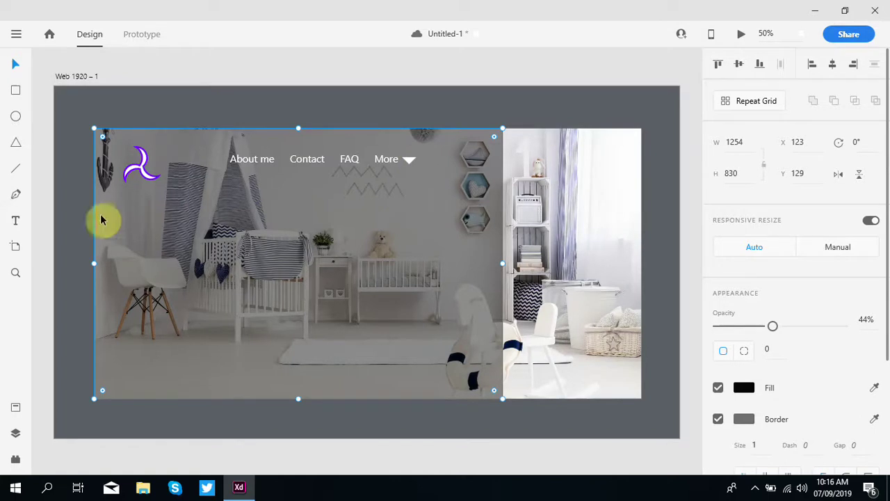
Add the heading text "Comfy" below the logo and menu and enlarge it to about size 129.
{"action": "left_click", "coordinate": [15, 221]}
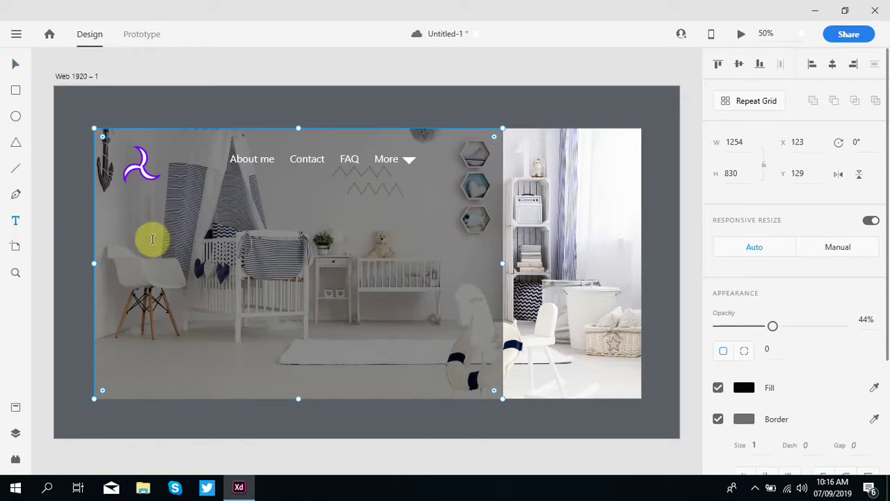
{"action": "left_click", "coordinate": [156, 217]}
{"action": "type", "text": "Comfy"}
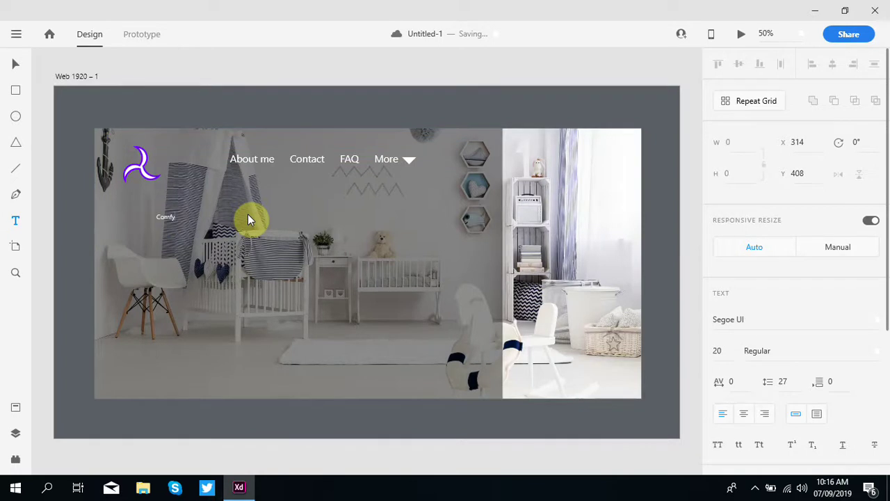
{"action": "key", "text": "Escape"}
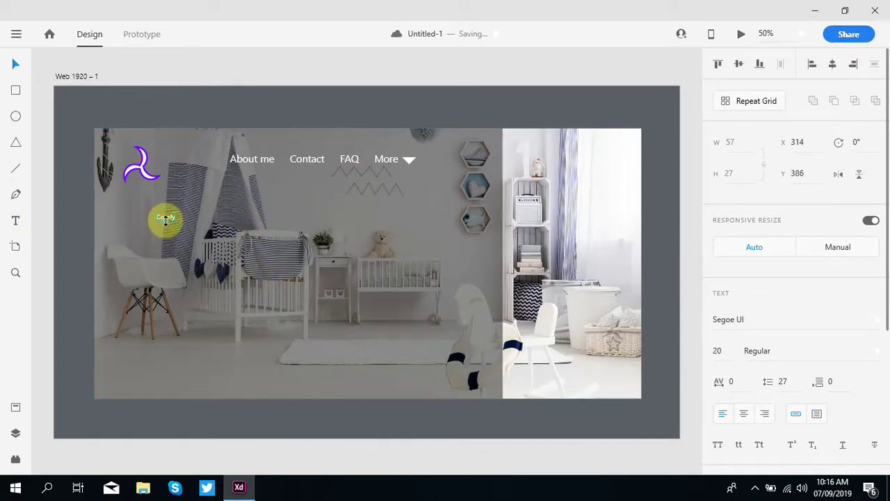
{"action": "left_click_drag", "start_coordinate": [166, 221], "coordinate": [232, 272]}
{"action": "left_click_drag", "start_coordinate": [175, 246], "coordinate": [229, 221]}
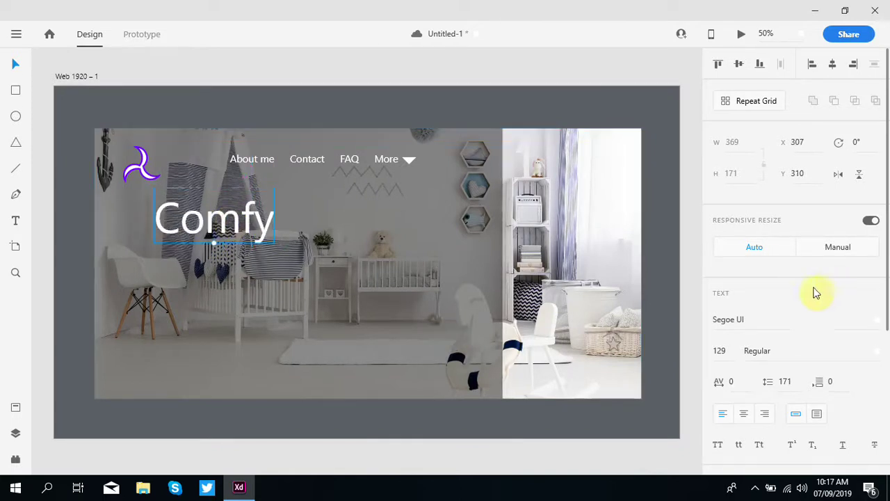
Set the "Comfy" heading's font to Magneto.
{"action": "left_click", "coordinate": [771, 320]}
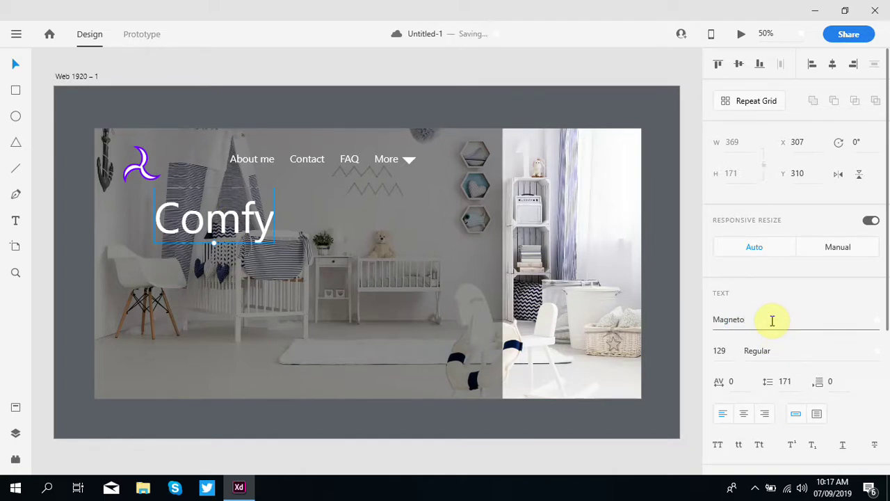
{"action": "key", "text": "Return"}
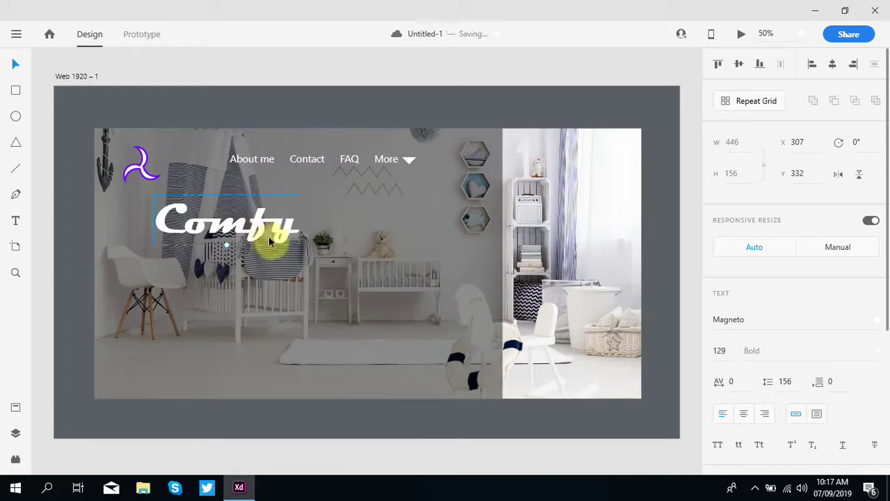
{"action": "left_click", "coordinate": [288, 274]}
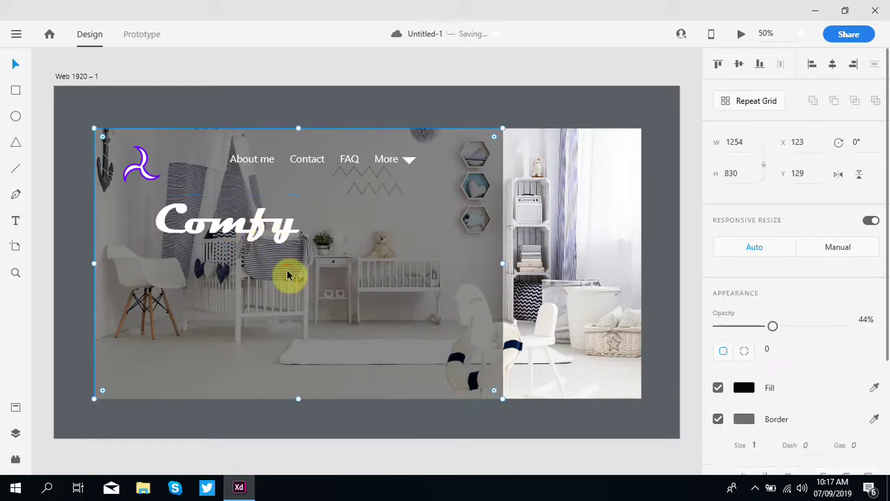
Add the text "24/7" below and to the right of the heading, scaled down to about size 78.
{"action": "left_click", "coordinate": [14, 227]}
{"action": "left_click", "coordinate": [383, 308]}
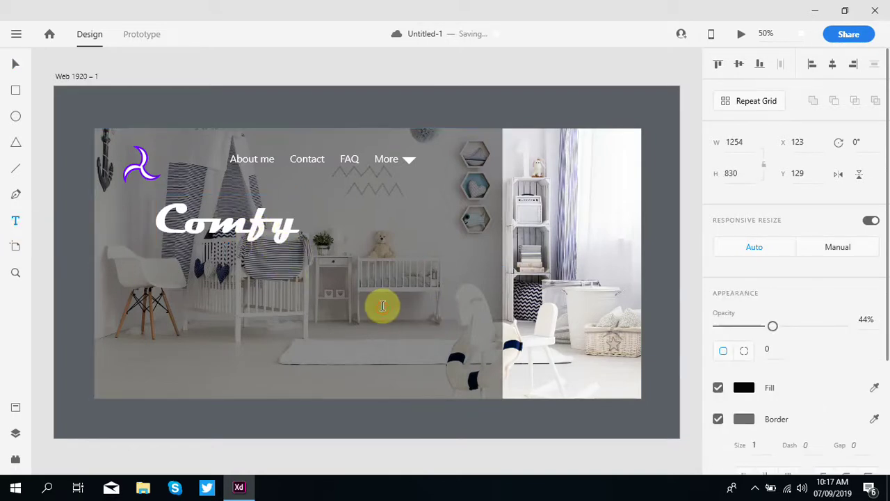
{"action": "type", "text": "24/7"}
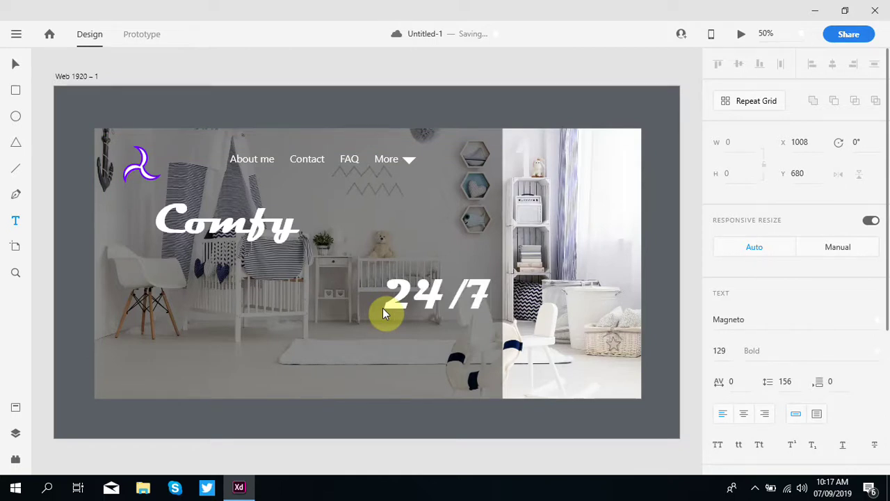
{"action": "left_click", "coordinate": [372, 342]}
{"action": "left_click_drag", "start_coordinate": [429, 299], "coordinate": [397, 313]}
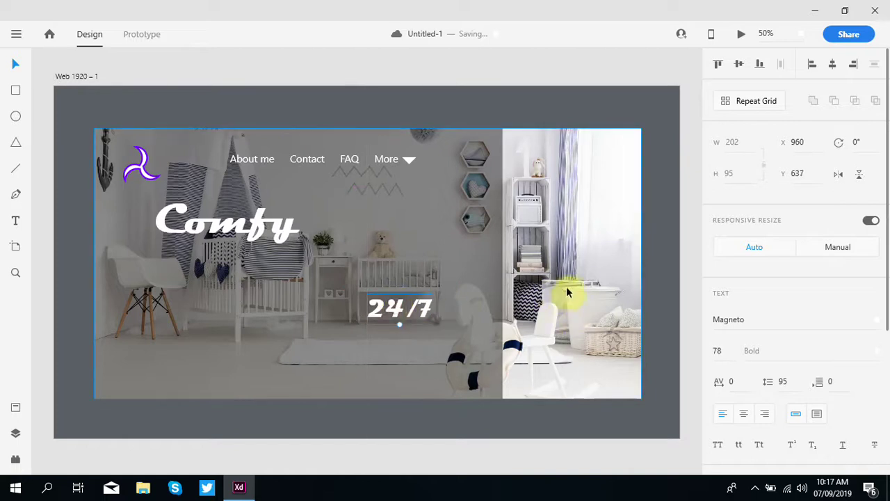
Change the "24/7" text to the Poor Richard font and reduce it to about size 67.
{"action": "left_click", "coordinate": [739, 319]}
{"action": "type", "text": "Po"}
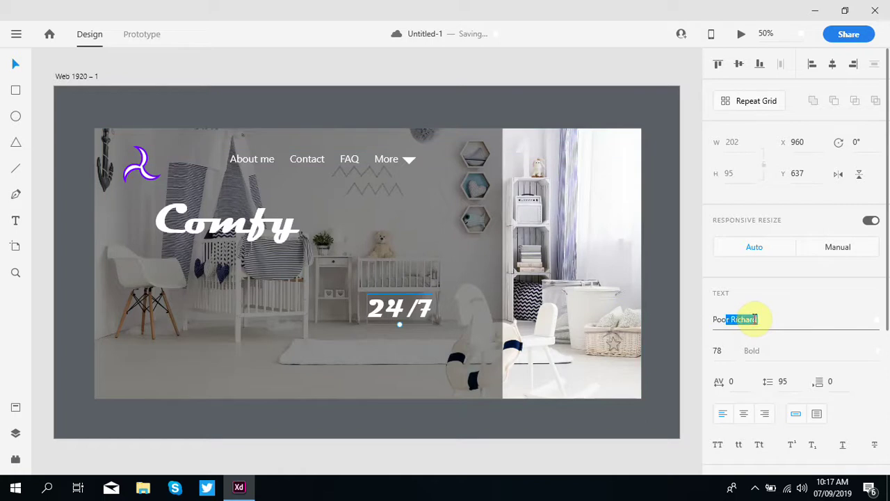
{"action": "type", "text": "o"}
{"action": "key", "text": "Return"}
{"action": "mouse_move", "coordinate": [391, 322]}
{"action": "left_mouse_down"}
{"action": "mouse_move", "coordinate": [391, 312]}
{"action": "mouse_move", "coordinate": [396, 322]}
{"action": "left_mouse_up"}
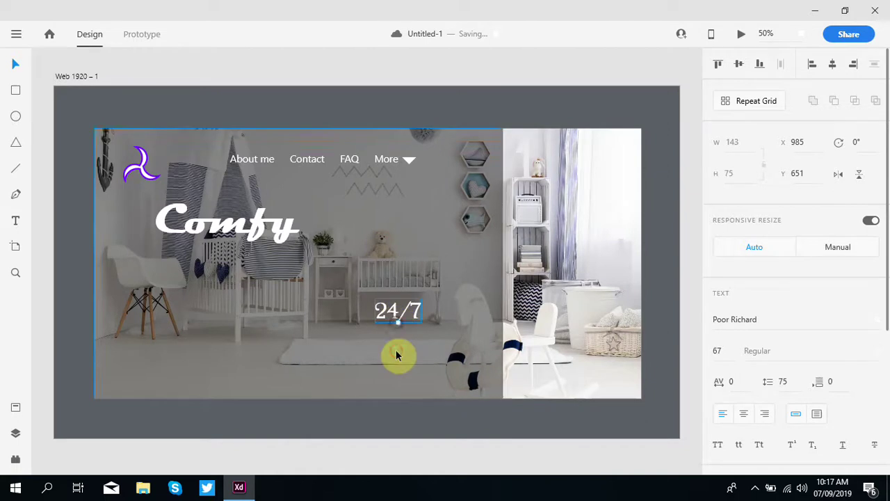
{"action": "left_click", "coordinate": [396, 355]}
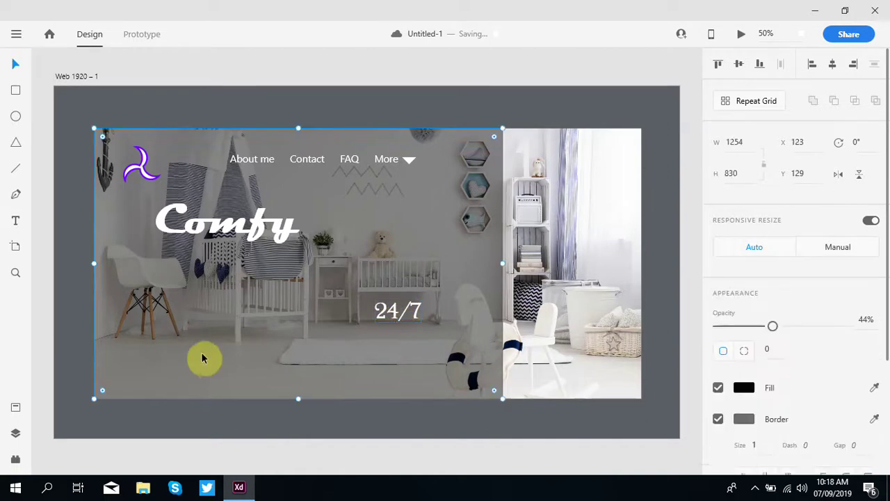
Add the text "Man" in the lower-left area of the dark overlay and scale it down to about size 36.
{"action": "left_click", "coordinate": [16, 220]}
{"action": "left_click", "coordinate": [136, 343]}
{"action": "type", "text": "Man"}
{"action": "key", "text": "Escape"}
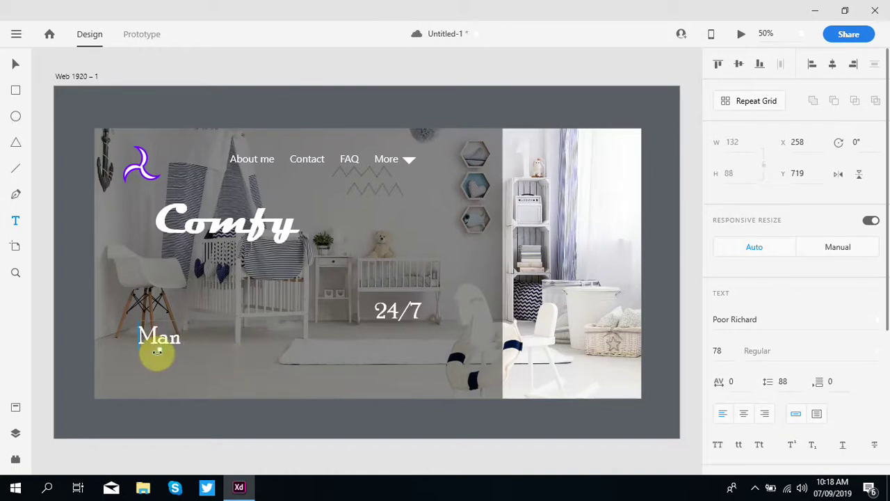
{"action": "mouse_move", "coordinate": [157, 351]}
{"action": "left_mouse_down"}
{"action": "mouse_move", "coordinate": [165, 336]}
{"action": "mouse_move", "coordinate": [153, 358]}
{"action": "mouse_move", "coordinate": [151, 346]}
{"action": "left_mouse_up"}
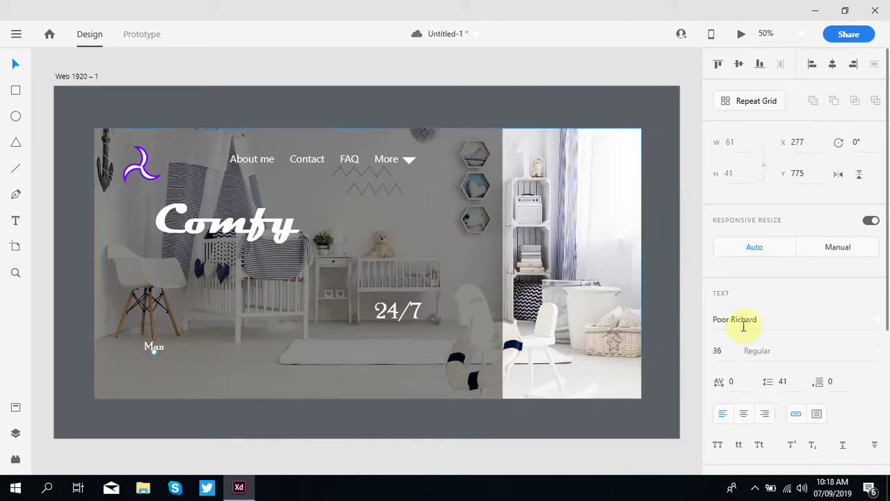
Set the font of the "Man" text to Segoe UI.
{"action": "left_click", "coordinate": [767, 317]}
{"action": "type", "text": "Se"}
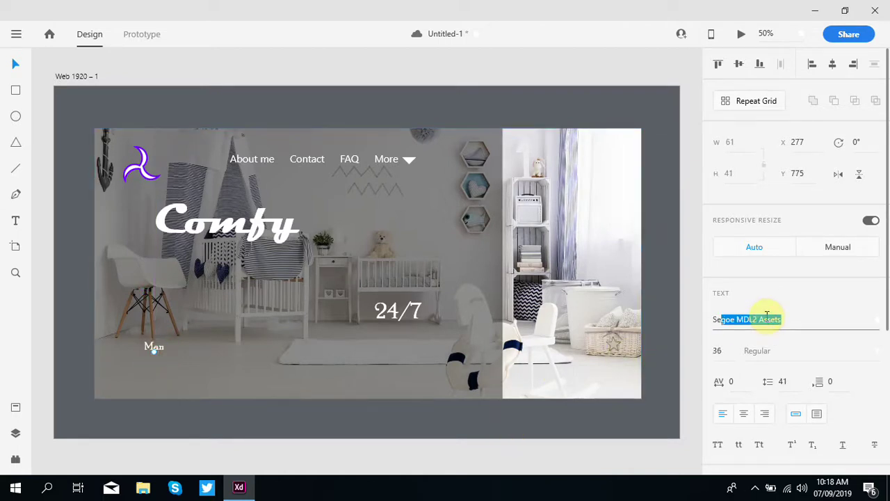
{"action": "type", "text": "goe UI"}
{"action": "key", "text": "Return"}
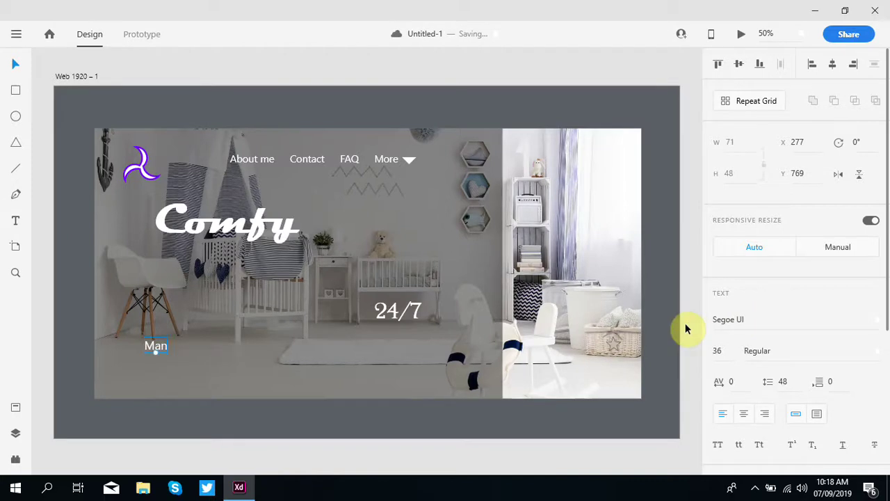
Extend the text to "Man cannot discover the ocean unless he loose sight of the shore" on three lines and shift it left.
{"action": "double_click", "coordinate": [164, 347]}
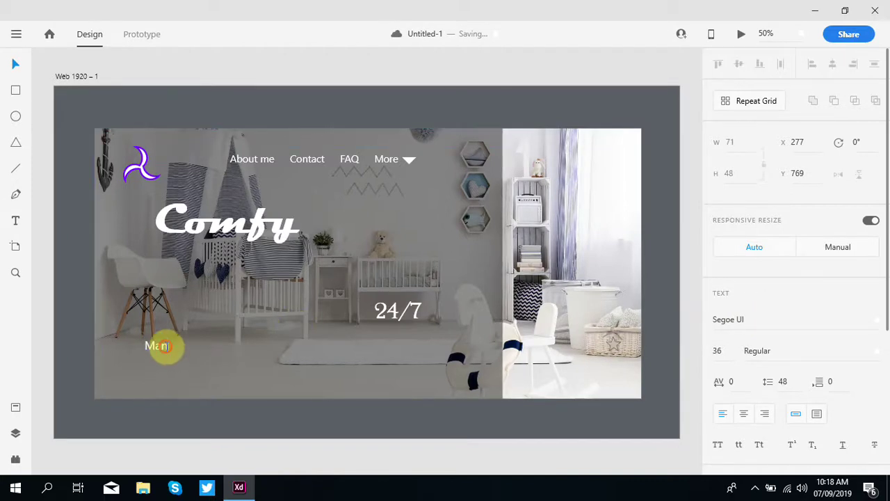
{"action": "type", "text": "cannot discover the ocean"}
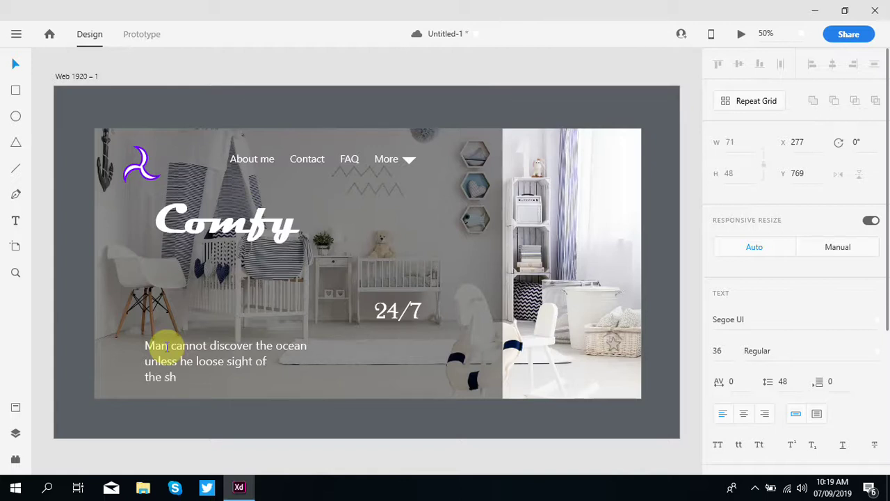
{"action": "key", "text": "Escape"}
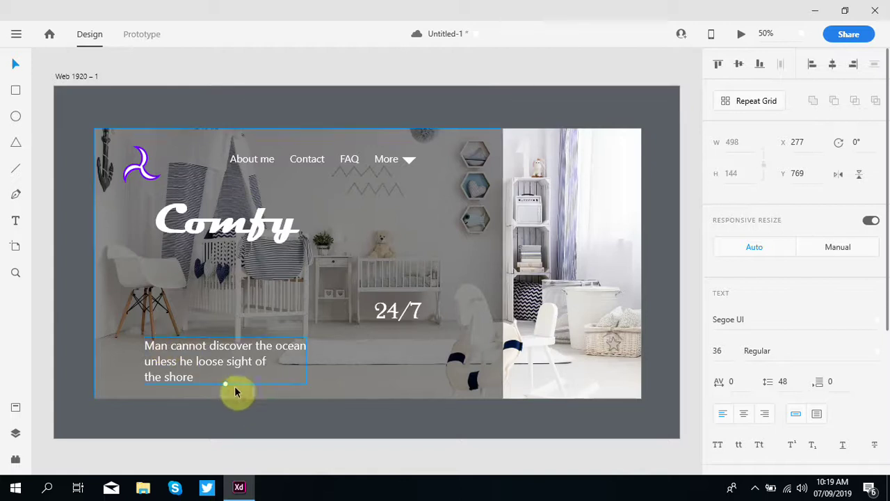
{"action": "left_click_drag", "start_coordinate": [224, 348], "coordinate": [199, 351]}
{"action": "left_click", "coordinate": [343, 412]}
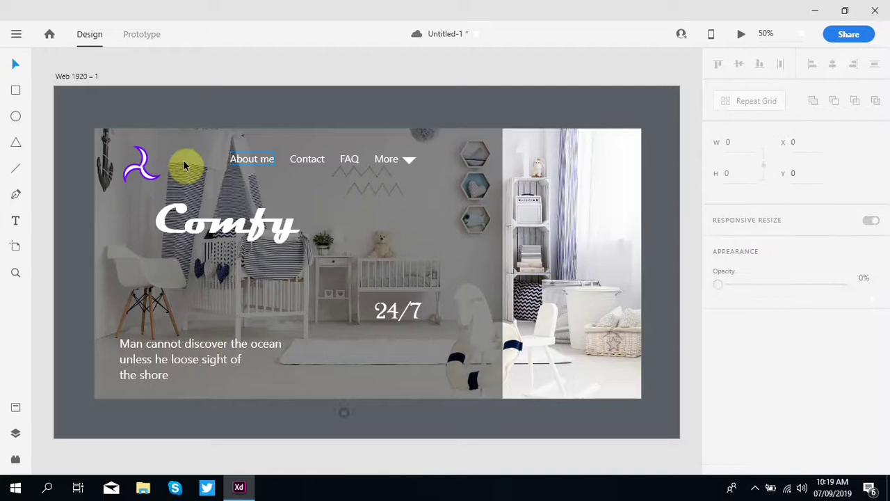
Draw a white search bar rectangle about 368 by 50 px across the top of the uncovered part of the photo.
{"action": "left_click", "coordinate": [16, 92]}
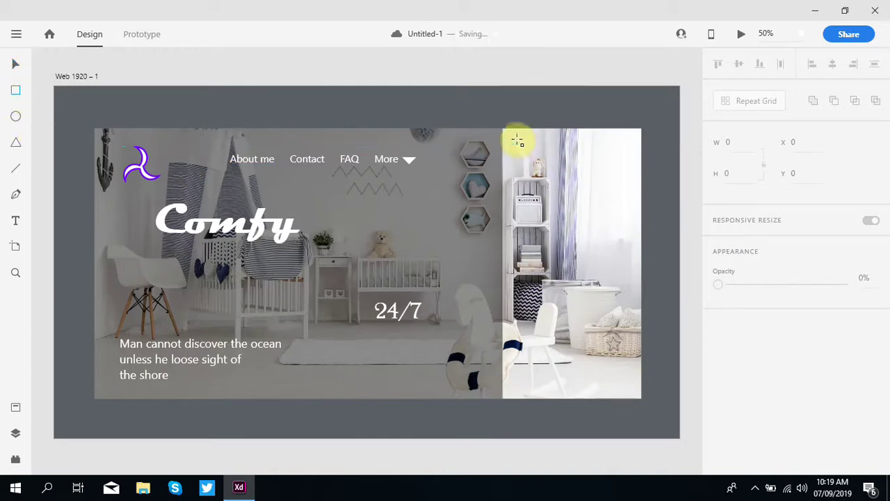
{"action": "mouse_move", "coordinate": [513, 139]}
{"action": "left_mouse_down"}
{"action": "mouse_move", "coordinate": [560, 151]}
{"action": "mouse_move", "coordinate": [633, 150]}
{"action": "left_mouse_up"}
{"action": "left_click_drag", "start_coordinate": [572, 151], "coordinate": [571, 151]}
Duplicate the search bar rectangle, narrow the copy to about 68 px at the bar's right end and fill it gray #A59D9D.
{"action": "key", "text": "v"}
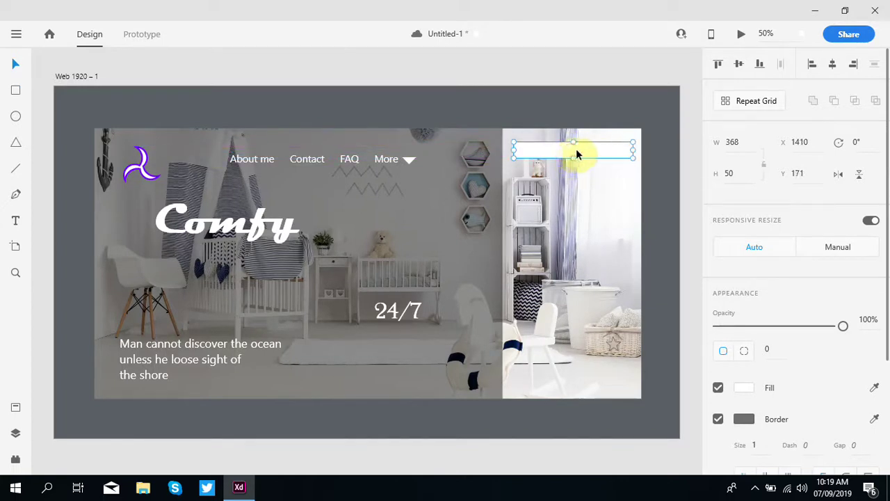
{"action": "left_click_drag", "start_coordinate": [515, 150], "coordinate": [612, 150]}
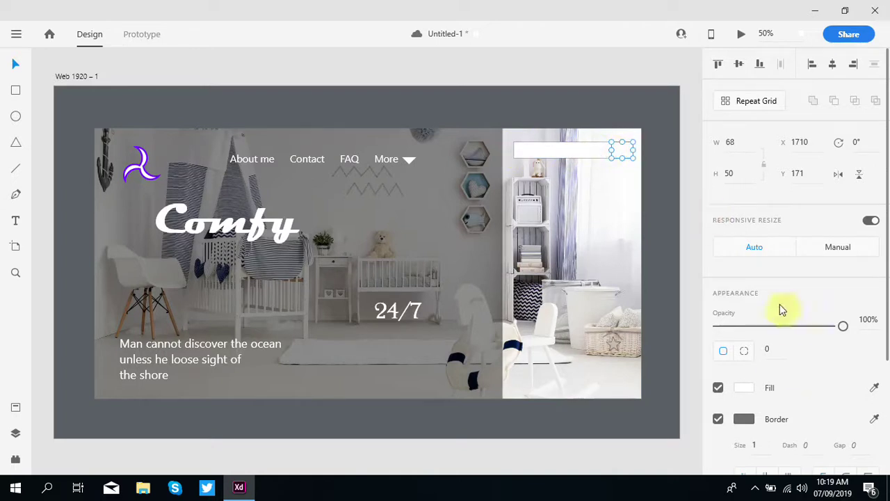
{"action": "left_click", "coordinate": [744, 387]}
{"action": "left_click", "coordinate": [554, 327]}
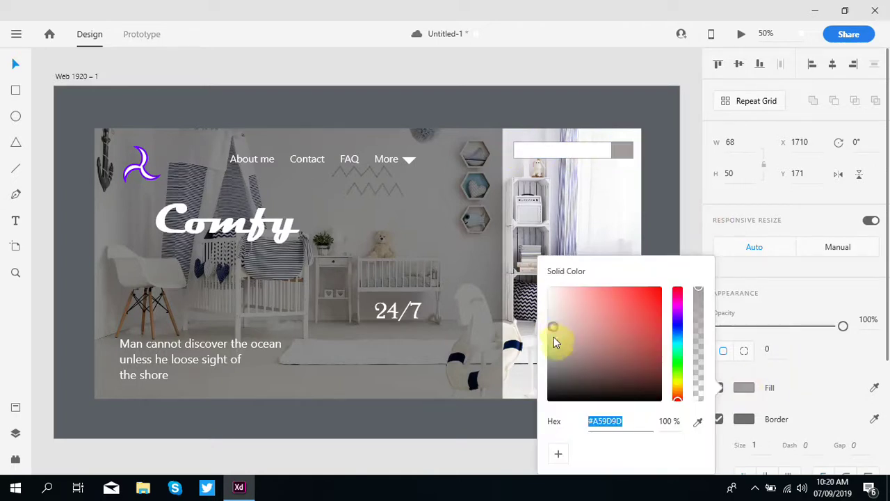
{"action": "left_click", "coordinate": [628, 202]}
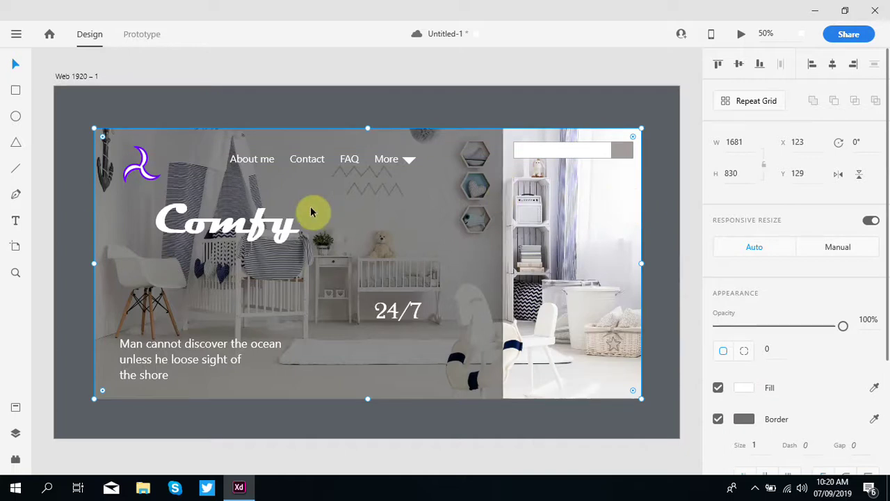
Place a magnifying glass icon about 55 px wide on the gray search box and fill it with white #FFFFFF.
{"action": "left_click", "coordinate": [415, 116]}
{"action": "left_click_drag", "start_coordinate": [417, 117], "coordinate": [620, 146]}
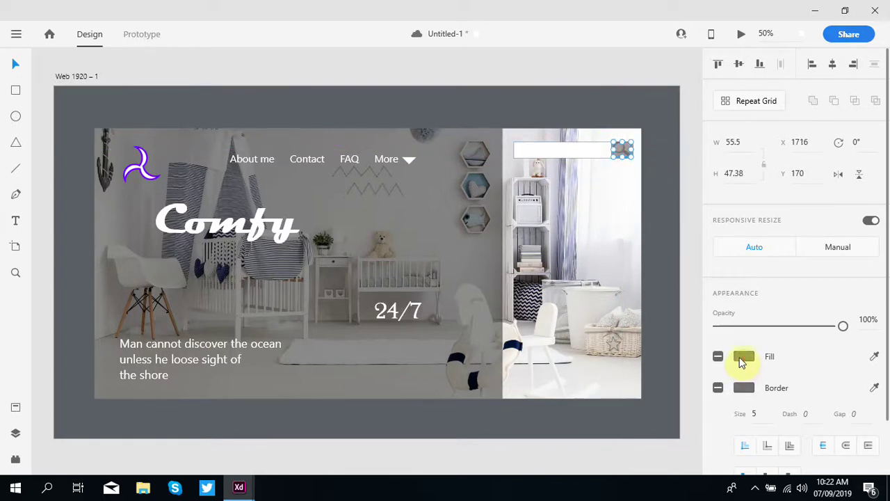
{"action": "left_click", "coordinate": [740, 357]}
{"action": "left_click_drag", "start_coordinate": [571, 311], "coordinate": [514, 243]}
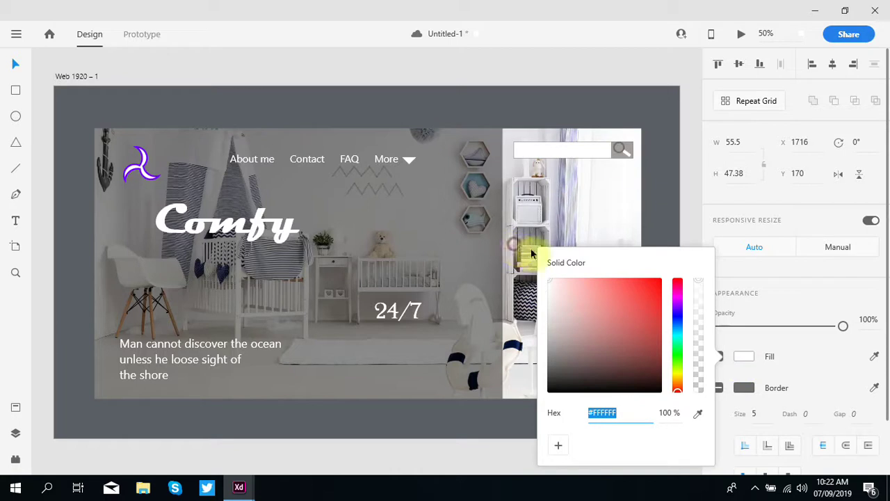
Give the lens circle of the magnifying glass a white #FFFFFF border.
{"action": "left_click", "coordinate": [616, 149]}
{"action": "left_click", "coordinate": [719, 387]}
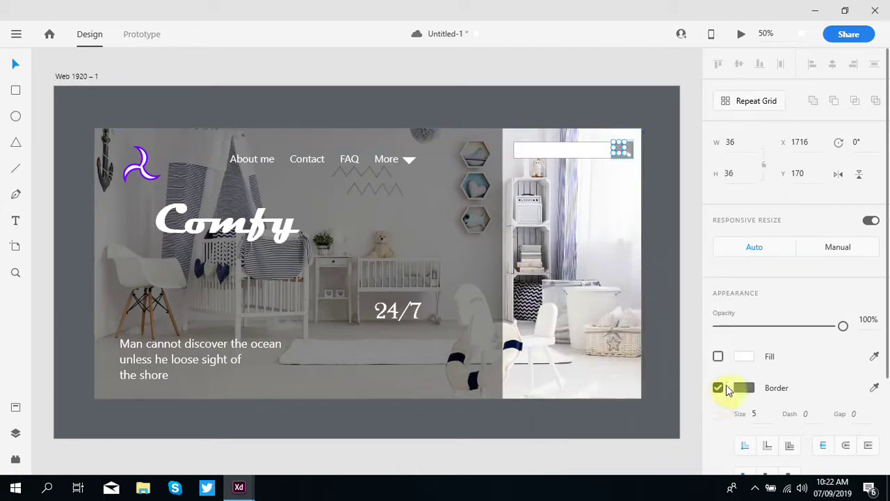
{"action": "left_click", "coordinate": [744, 388]}
{"action": "left_click_drag", "start_coordinate": [617, 340], "coordinate": [521, 274]}
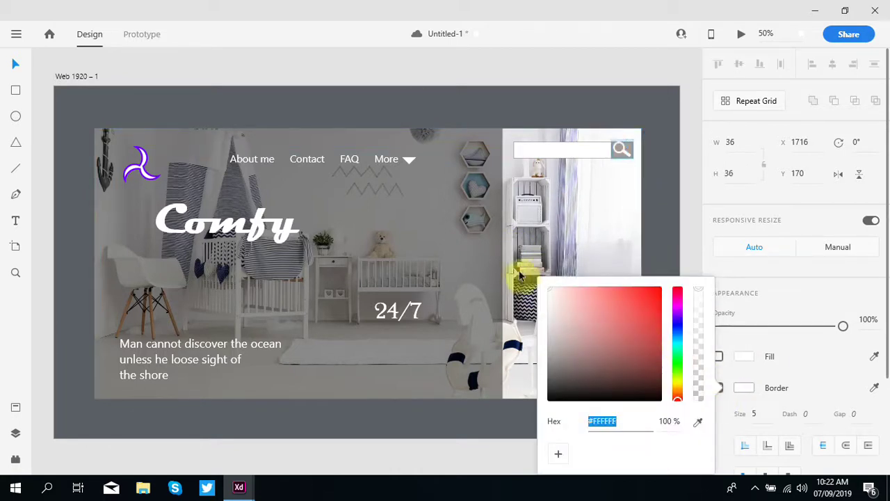
{"action": "left_click", "coordinate": [385, 90]}
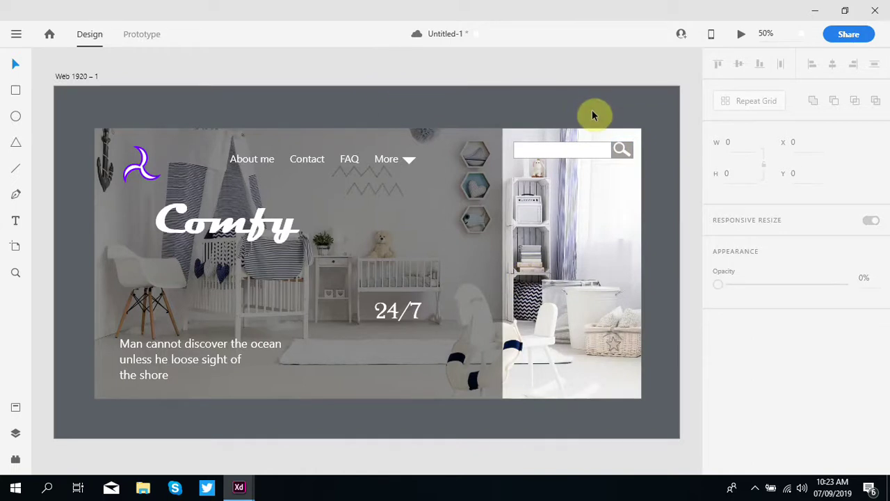
Draw a black rectangle about 427 by 133 px across the bottom of the uncovered photo area and lower its opacity to 37%.
{"action": "left_click", "coordinate": [15, 95]}
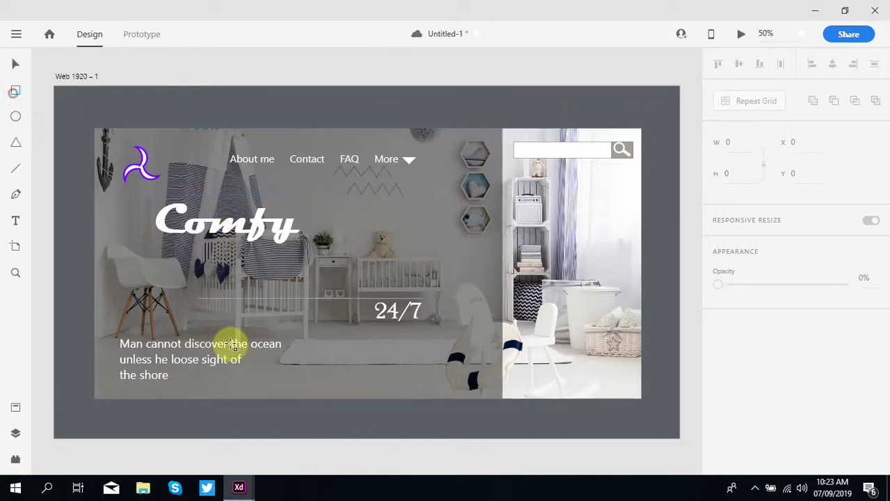
{"action": "left_click_drag", "start_coordinate": [502, 398], "coordinate": [596, 400]}
{"action": "left_click", "coordinate": [744, 387]}
{"action": "left_click_drag", "start_coordinate": [843, 325], "coordinate": [763, 338]}
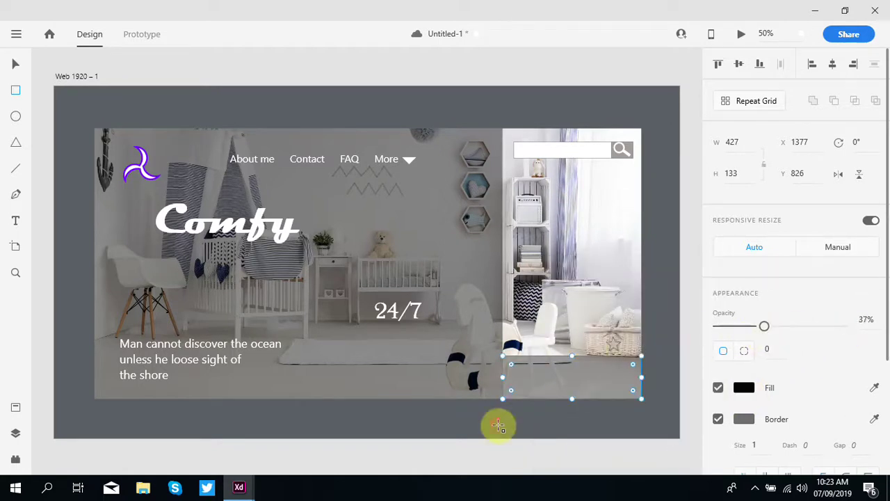
{"action": "key", "text": "v"}
{"action": "left_click", "coordinate": [167, 276]}
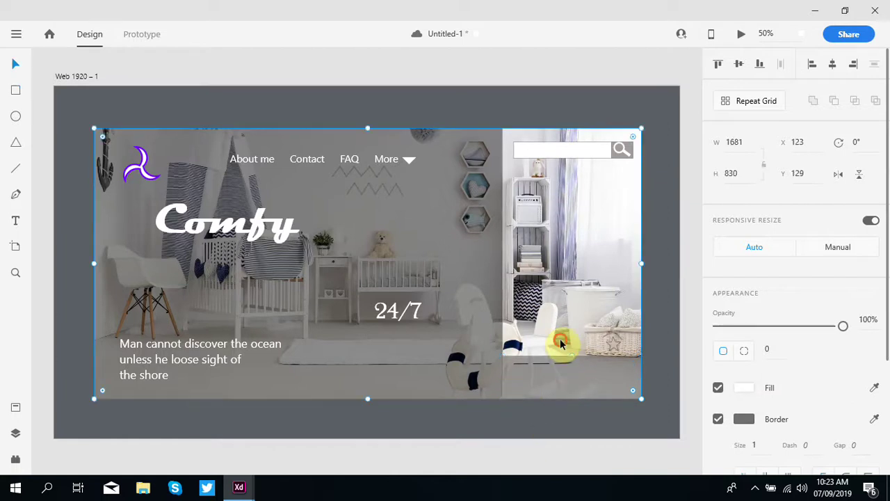
Draw a circle about 22 px wide and place it near the upper-left corner of the new translucent strip.
{"action": "left_click", "coordinate": [15, 116]}
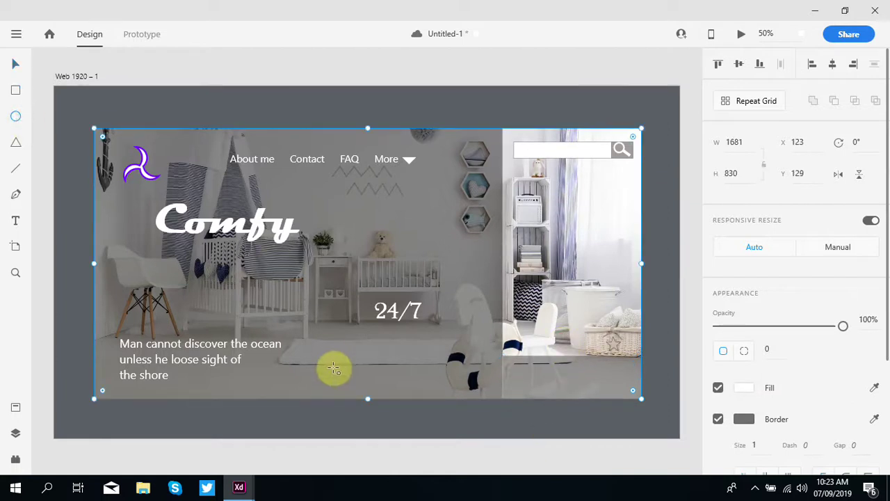
{"action": "left_click", "coordinate": [334, 362]}
{"action": "left_click_drag", "start_coordinate": [339, 368], "coordinate": [526, 369]}
{"action": "key", "text": "v"}
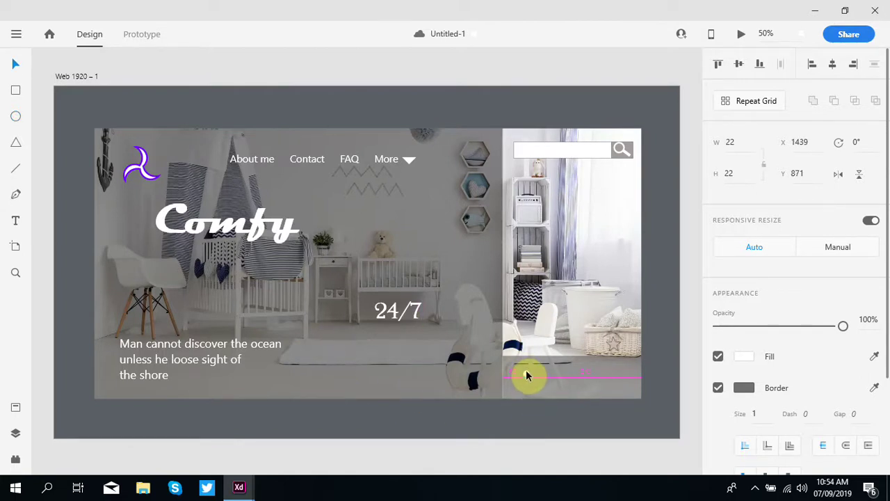
{"action": "mouse_move", "coordinate": [528, 378]}
{"action": "left_mouse_down"}
{"action": "mouse_move", "coordinate": [528, 367]}
{"action": "mouse_move", "coordinate": [533, 374]}
{"action": "left_mouse_up"}
Fill the small circle with black and stack two copies of it below as bullet points.
{"action": "left_click", "coordinate": [745, 359]}
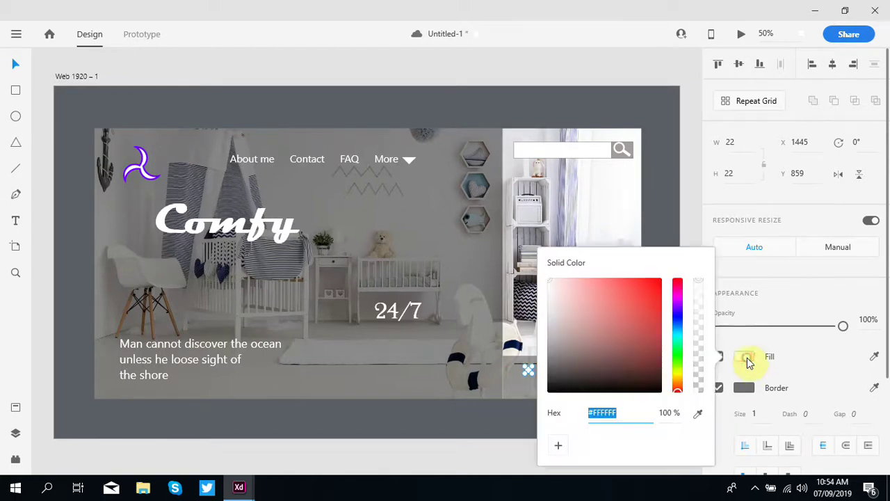
{"action": "left_click", "coordinate": [596, 387]}
{"action": "left_click", "coordinate": [792, 360]}
{"action": "left_click_drag", "start_coordinate": [529, 370], "coordinate": [529, 398]}
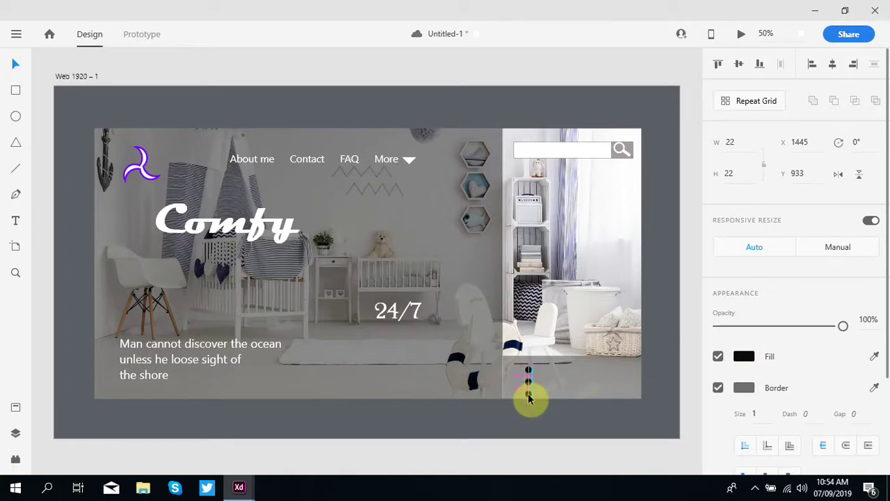
{"action": "left_click", "coordinate": [591, 420]}
Add the text "Available" beside the top bullet and change its fill to a dark color.
{"action": "left_click", "coordinate": [16, 222]}
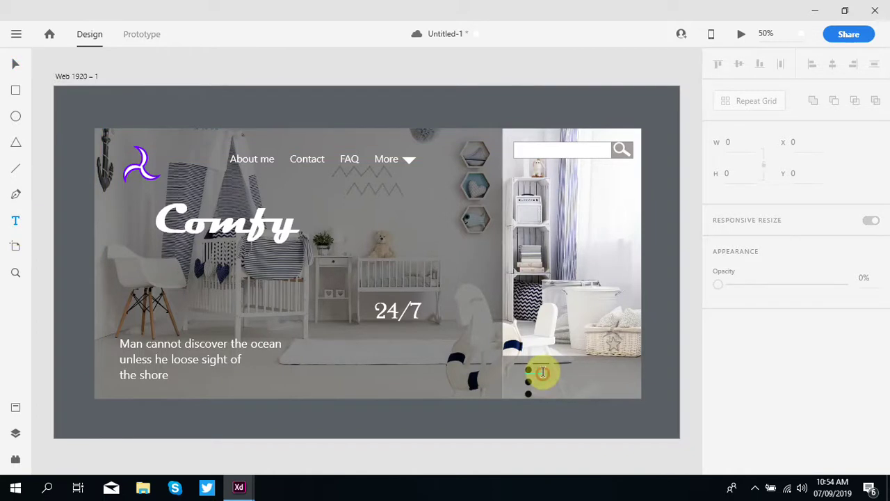
{"action": "left_click", "coordinate": [543, 372]}
{"action": "type", "text": "Available"}
{"action": "key", "text": "Escape"}
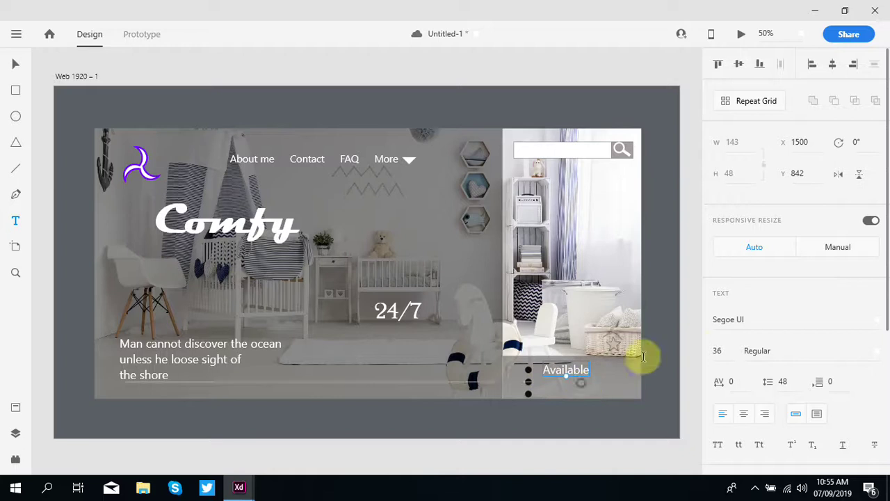
{"action": "scroll", "coordinate": [888, 202], "scroll_direction": "down", "scroll_amount": 3}
{"action": "left_click", "coordinate": [738, 342]}
{"action": "left_click", "coordinate": [574, 354]}
{"action": "left_click_drag", "start_coordinate": [573, 353], "coordinate": [562, 353]}
{"action": "left_click", "coordinate": [507, 463]}
Set the font of the "Available" text to Monotype Corsiva.
{"action": "left_click", "coordinate": [577, 376]}
{"action": "left_click", "coordinate": [757, 319]}
{"action": "type", "text": "Monotype Corsiva"}
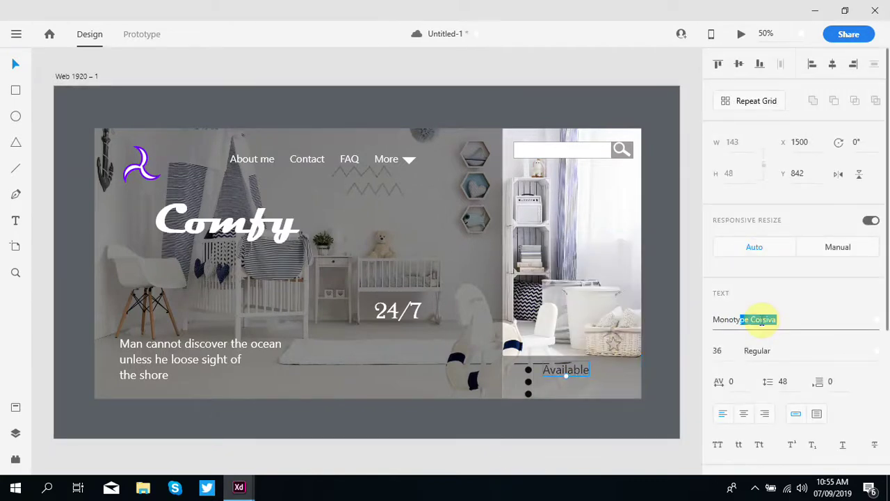
{"action": "key", "text": "Return"}
{"action": "left_click", "coordinate": [607, 460]}
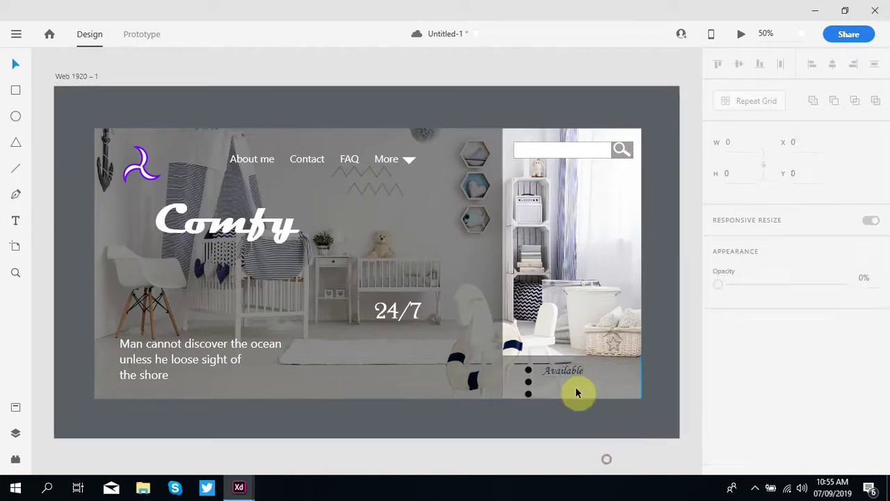
Duplicate the "Available" text beside the lower two bullets and change the copies to "Affordable" and "Reliable".
{"action": "left_click_drag", "start_coordinate": [572, 379], "coordinate": [571, 391]}
{"action": "double_click", "coordinate": [569, 384]}
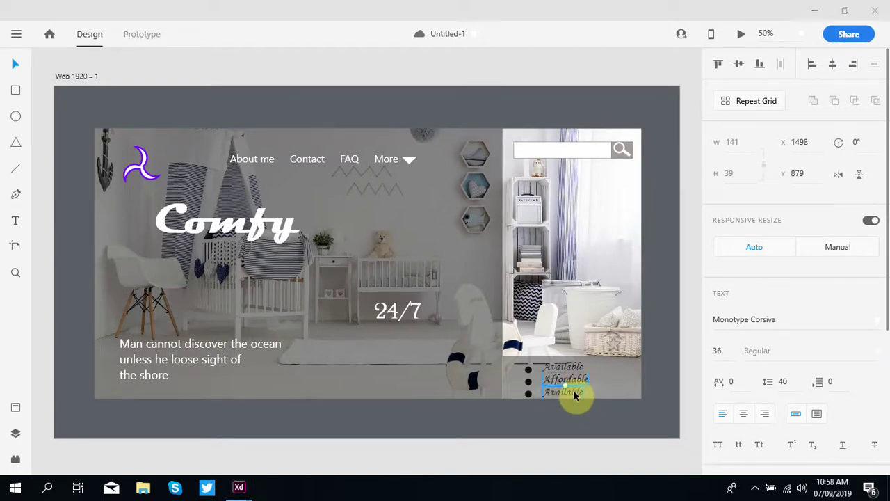
{"action": "double_click", "coordinate": [573, 392]}
{"action": "type", "text": "R"}
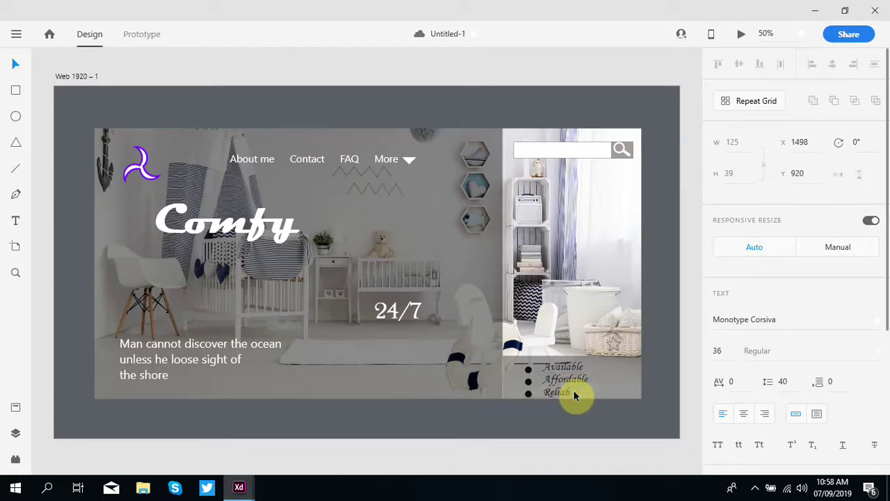
{"action": "type", "text": "eliable"}
{"action": "key", "text": "Escape"}
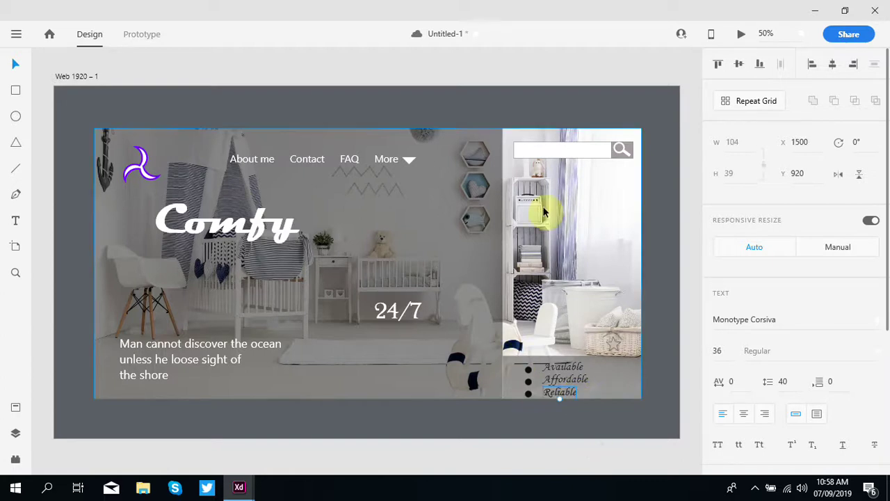
Draw a rounded button about 335 by 62 px with corner radius 34 above the bullet list and fill it with the logo's purple.
{"action": "left_click", "coordinate": [15, 91]}
{"action": "mouse_move", "coordinate": [521, 334]}
{"action": "left_mouse_down"}
{"action": "mouse_move", "coordinate": [626, 335]}
{"action": "mouse_move", "coordinate": [630, 352]}
{"action": "left_mouse_up"}
{"action": "mouse_move", "coordinate": [576, 335]}
{"action": "left_mouse_down"}
{"action": "mouse_move", "coordinate": [576, 327]}
{"action": "mouse_move", "coordinate": [549, 343]}
{"action": "mouse_move", "coordinate": [578, 349]}
{"action": "left_mouse_up"}
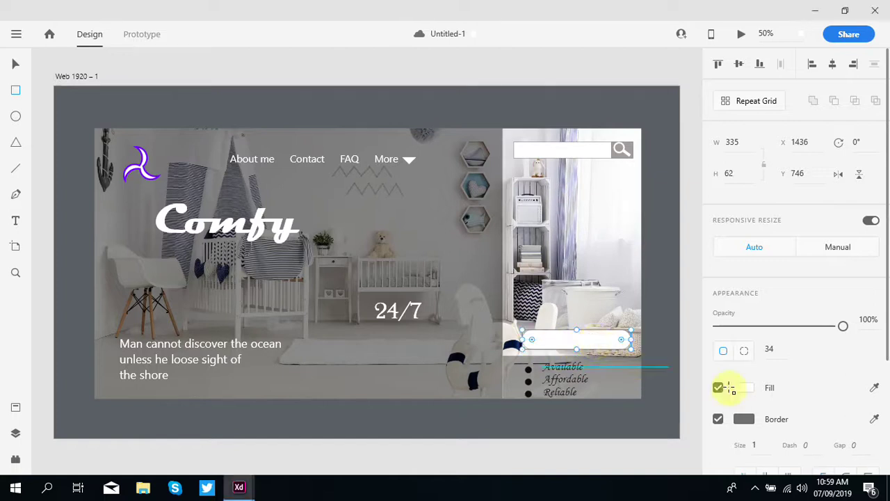
{"action": "left_click", "coordinate": [874, 387]}
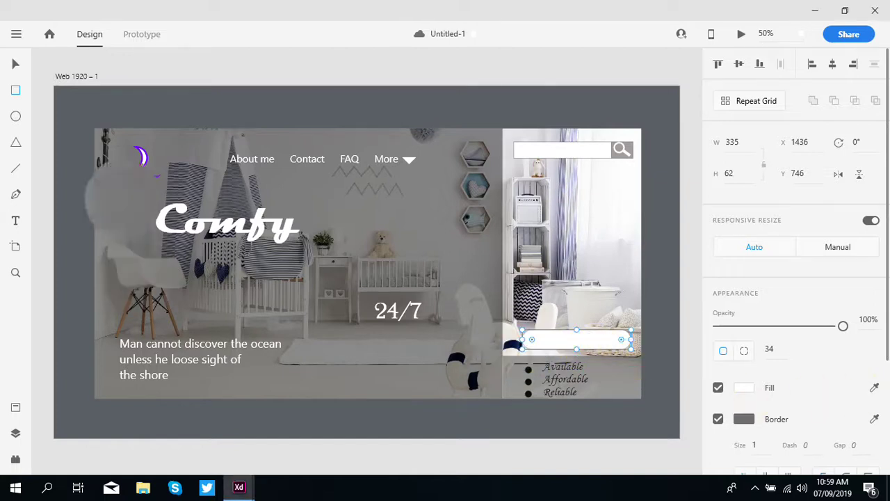
{"action": "left_click", "coordinate": [122, 176]}
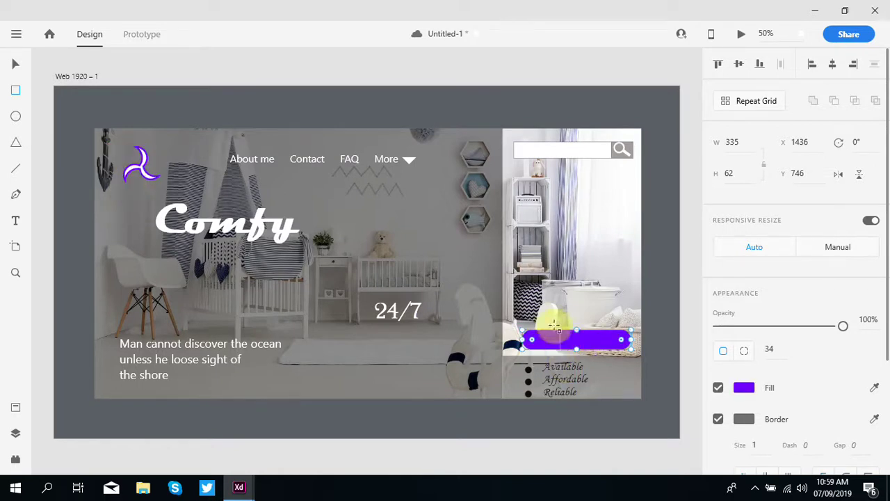
{"action": "left_click", "coordinate": [452, 321]}
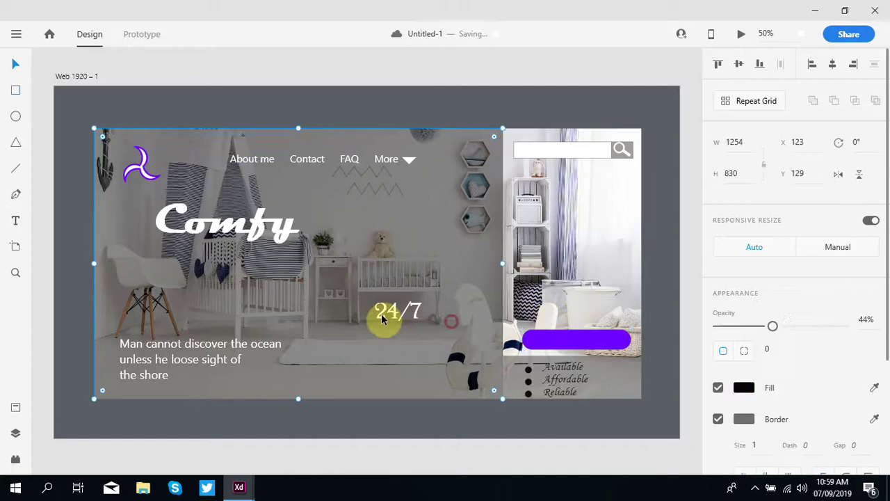
Add the text "BUY" on the purple button.
{"action": "left_click", "coordinate": [15, 221]}
{"action": "left_click", "coordinate": [560, 341]}
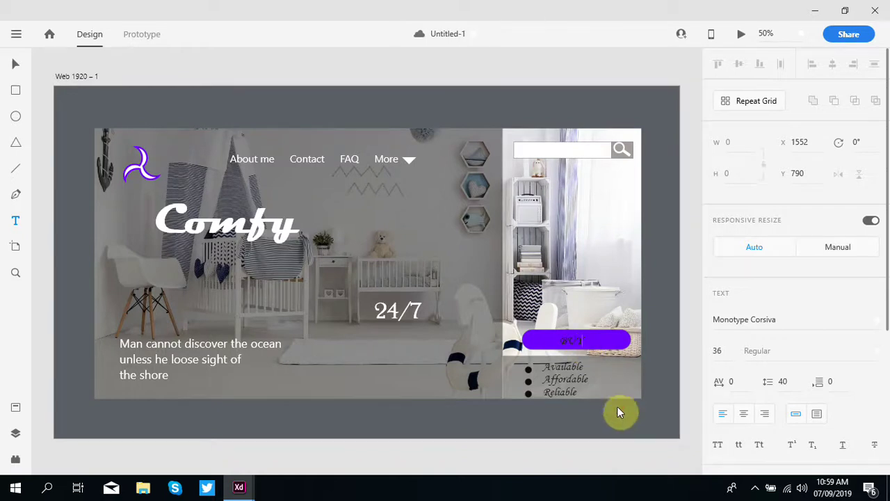
{"action": "type", "text": "Book"}
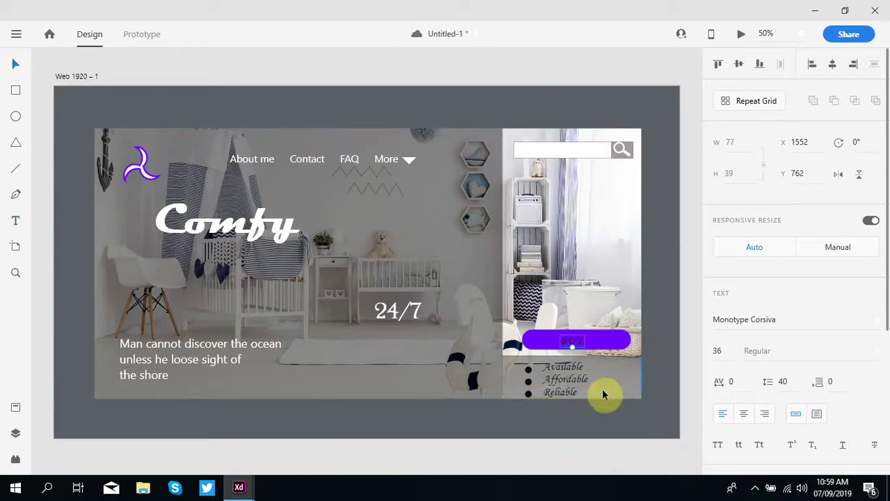
Set the "BUY" text in Segoe UI Bold.
{"action": "left_click", "coordinate": [769, 318]}
{"action": "type", "text": "Seeoe UI"}
{"action": "key", "text": "Return"}
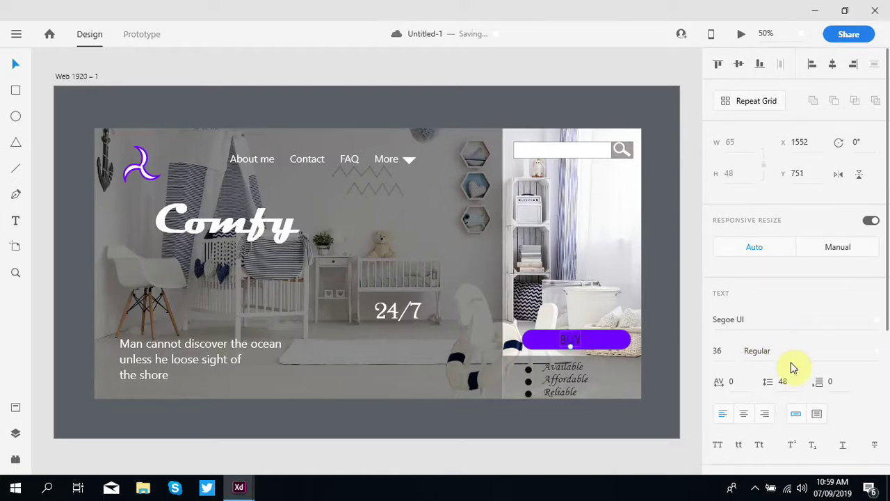
{"action": "left_click", "coordinate": [794, 356]}
{"action": "type", "text": "Bol"}
{"action": "key", "text": "Return"}
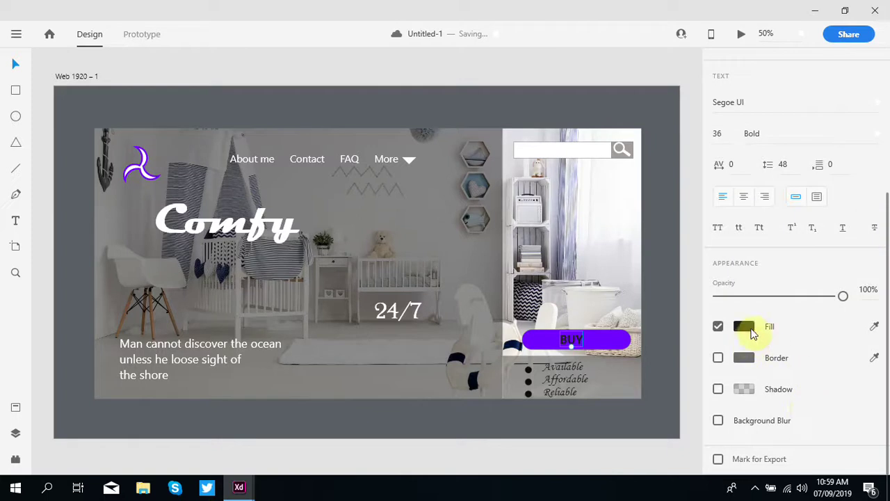
Fill the "BUY" text with white and center it on the purple button.
{"action": "left_click", "coordinate": [745, 327]}
{"action": "left_click", "coordinate": [602, 294]}
{"action": "left_click", "coordinate": [551, 241]}
{"action": "left_click", "coordinate": [429, 463]}
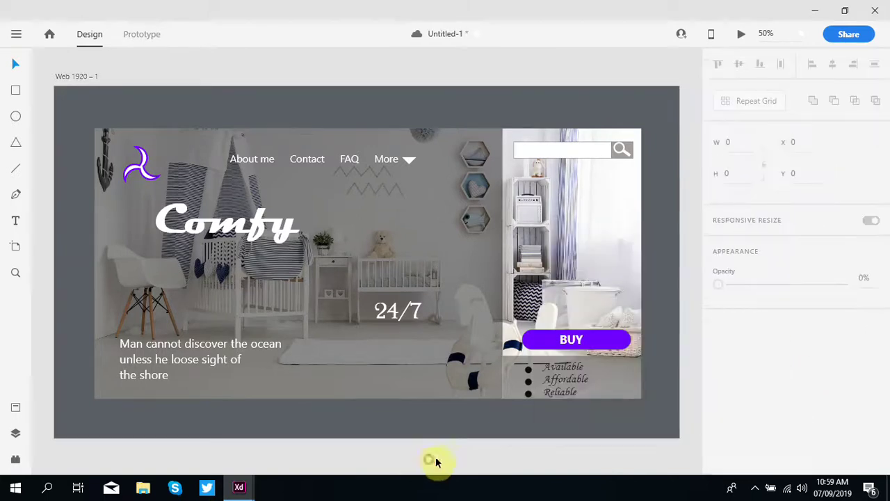
{"action": "left_click", "coordinate": [572, 341]}
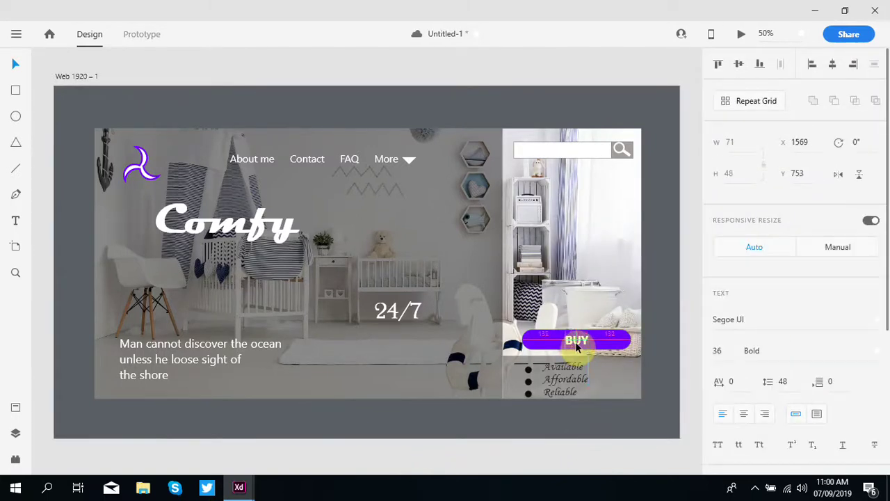
{"action": "left_click", "coordinate": [596, 471]}
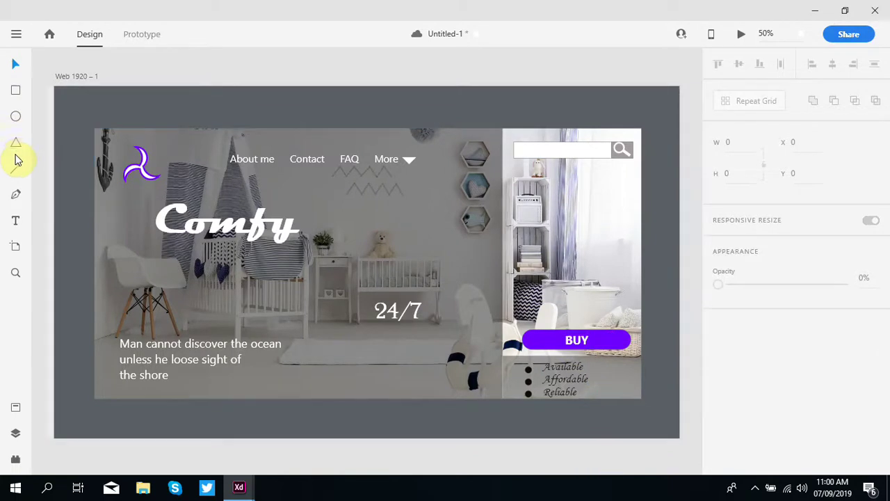
Draw a white ellipse about 219 by 66 px over the curtain and set its border size to 2.
{"action": "left_click", "coordinate": [15, 118]}
{"action": "mouse_move", "coordinate": [566, 222]}
{"action": "left_mouse_down"}
{"action": "mouse_move", "coordinate": [640, 244]}
{"action": "mouse_move", "coordinate": [603, 233]}
{"action": "left_mouse_up"}
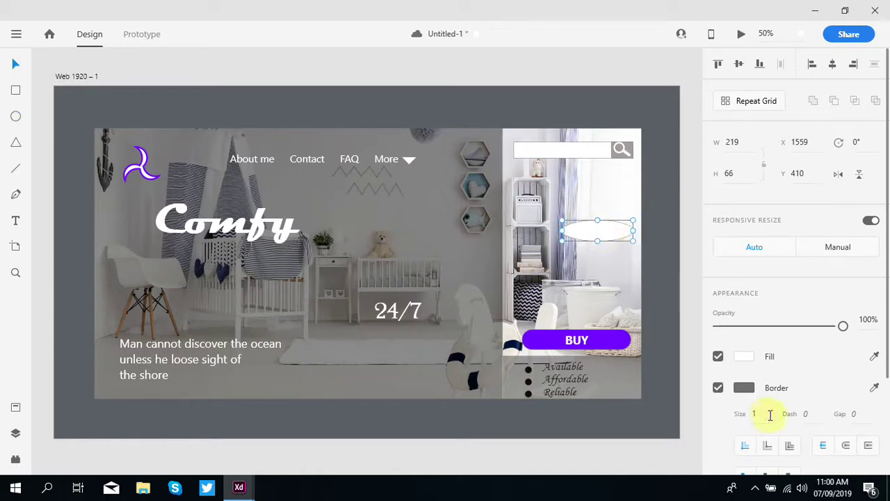
{"action": "type", "text": "2"}
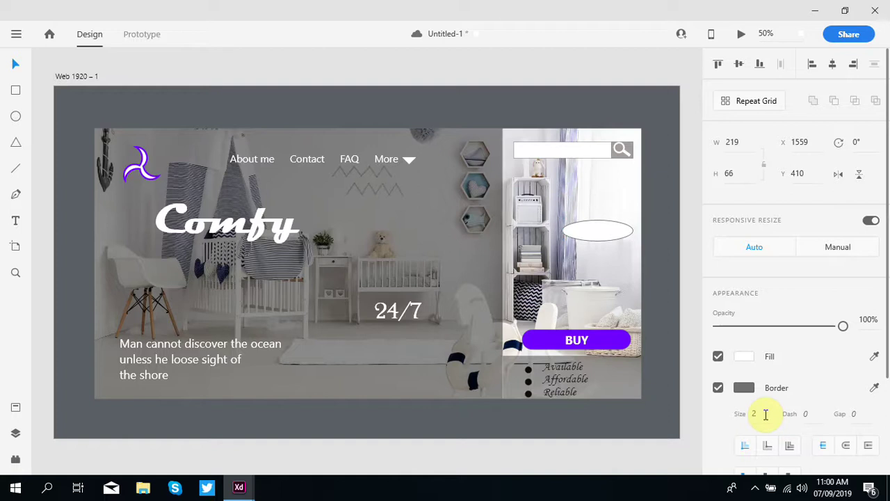
{"action": "left_click", "coordinate": [591, 256]}
Add the price text "120,000" inside the white ellipse and fill it with black.
{"action": "left_click", "coordinate": [15, 221]}
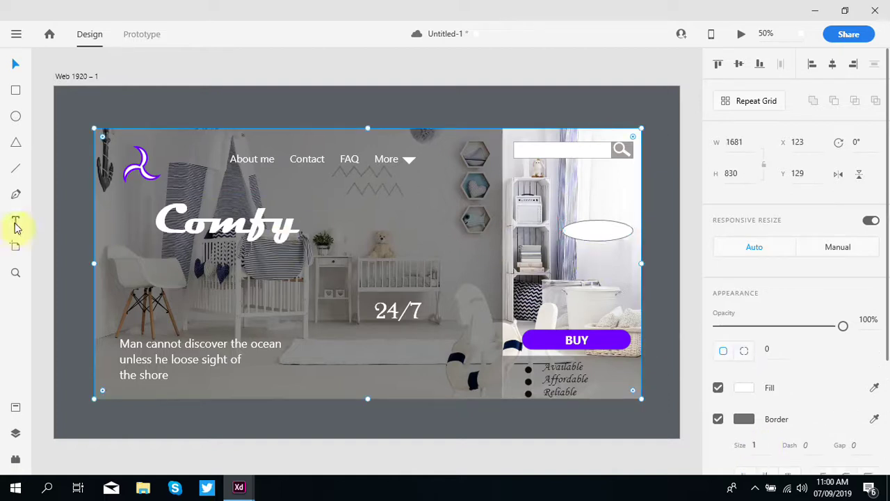
{"action": "left_click", "coordinate": [583, 231]}
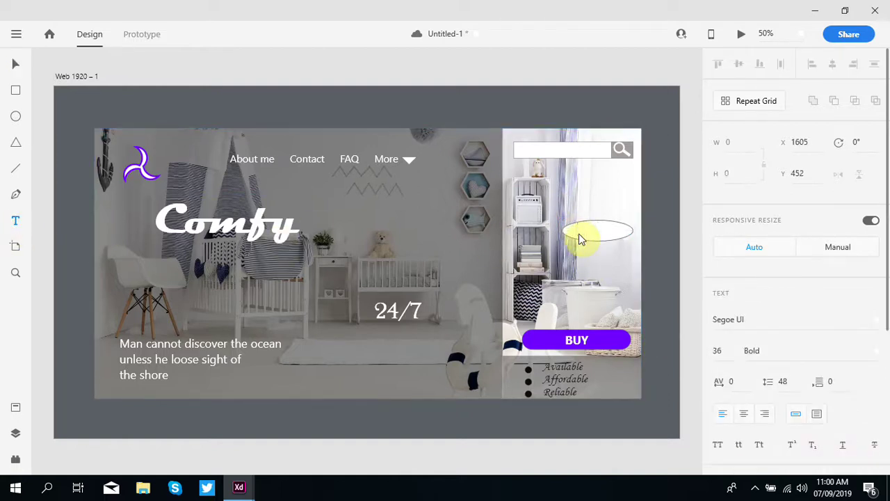
{"action": "scroll", "coordinate": [887, 271], "scroll_direction": "down", "scroll_amount": 3}
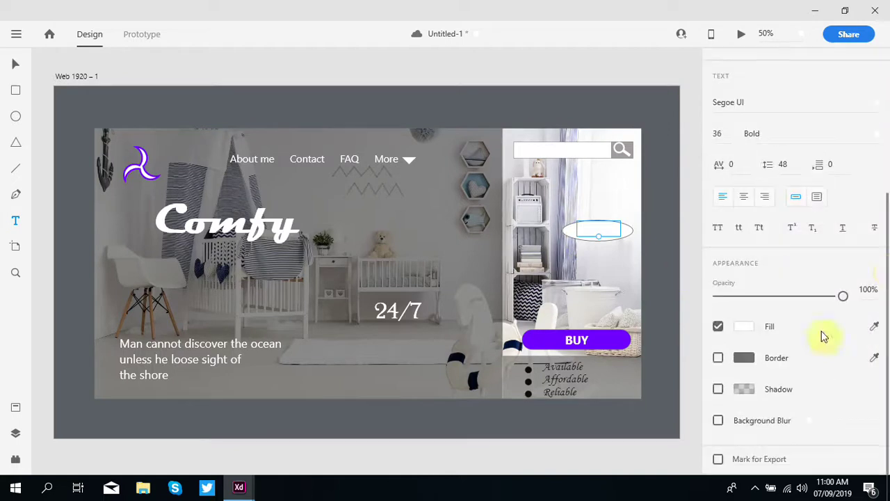
{"action": "left_click", "coordinate": [744, 331]}
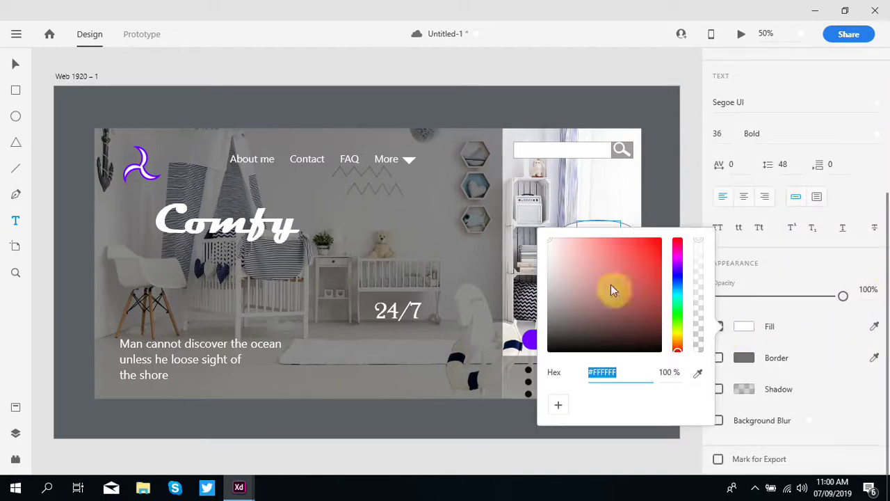
{"action": "left_click", "coordinate": [575, 340]}
{"action": "left_click", "coordinate": [485, 421]}
{"action": "key", "text": "Escape"}
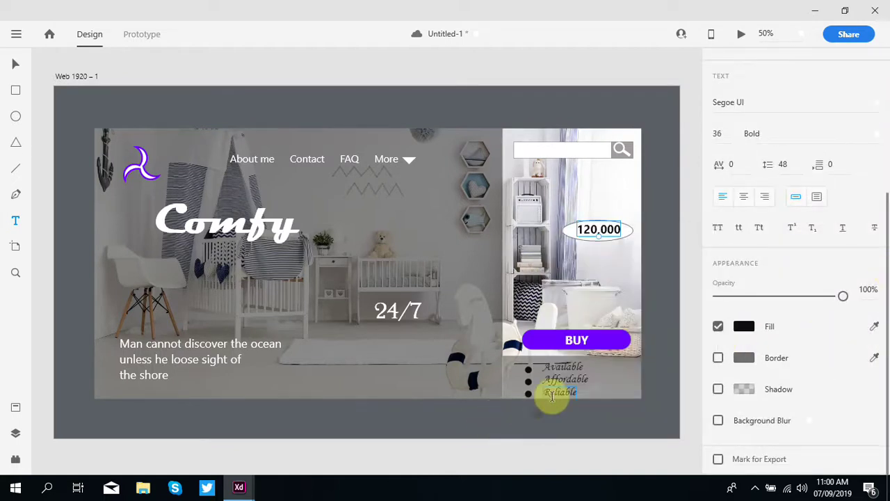
Duplicate the price text, change the copy to "$", enlarge it to size 59 and place it at the ellipse's upper-left edge.
{"action": "left_click", "coordinate": [549, 204]}
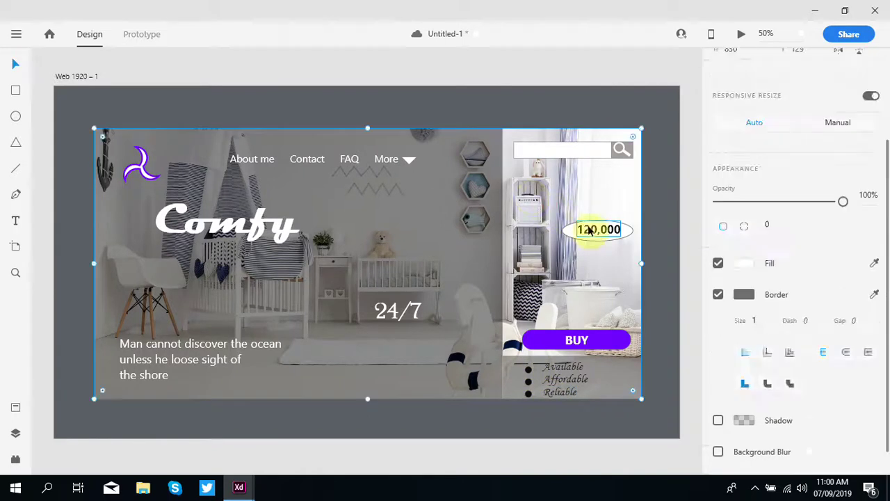
{"action": "left_click", "coordinate": [591, 230]}
{"action": "left_click_drag", "start_coordinate": [591, 230], "coordinate": [572, 206]}
{"action": "double_click", "coordinate": [572, 212]}
{"action": "key", "text": "BackSpace"}
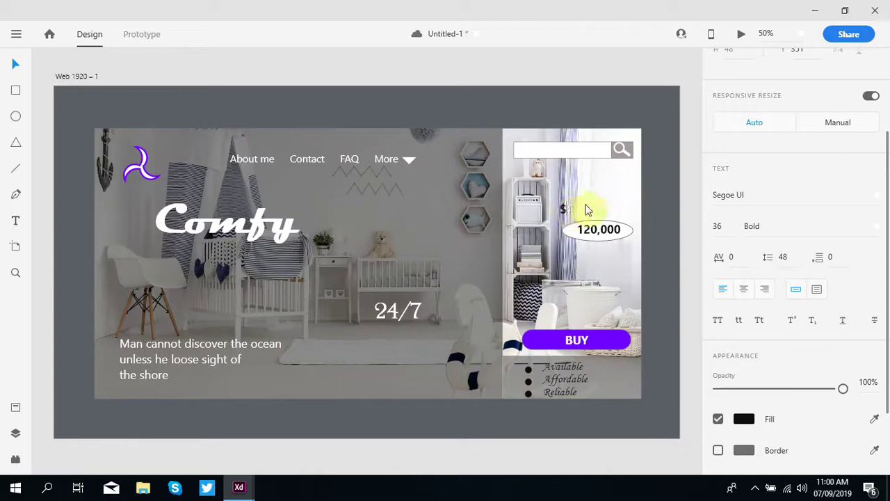
{"action": "mouse_move", "coordinate": [564, 214]}
{"action": "left_mouse_down"}
{"action": "mouse_move", "coordinate": [570, 236]}
{"action": "mouse_move", "coordinate": [570, 224]}
{"action": "left_mouse_up"}
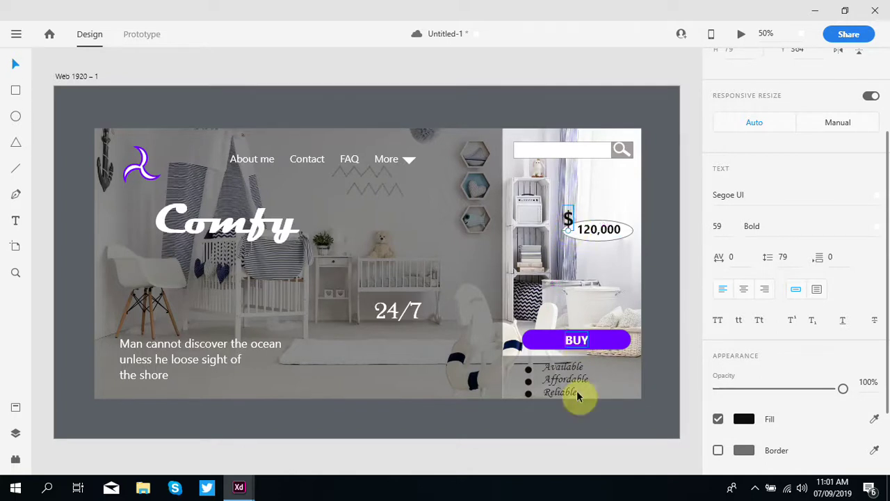
Draw a white circle about 56 px wide near the photo's lower edge, just below the tagline text.
{"action": "left_click", "coordinate": [583, 424]}
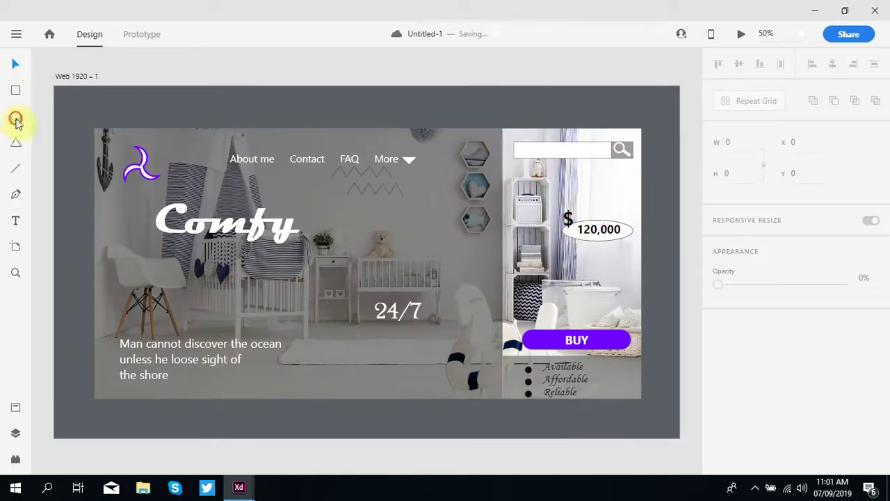
{"action": "left_click", "coordinate": [15, 118]}
{"action": "left_click_drag", "start_coordinate": [251, 377], "coordinate": [253, 384]}
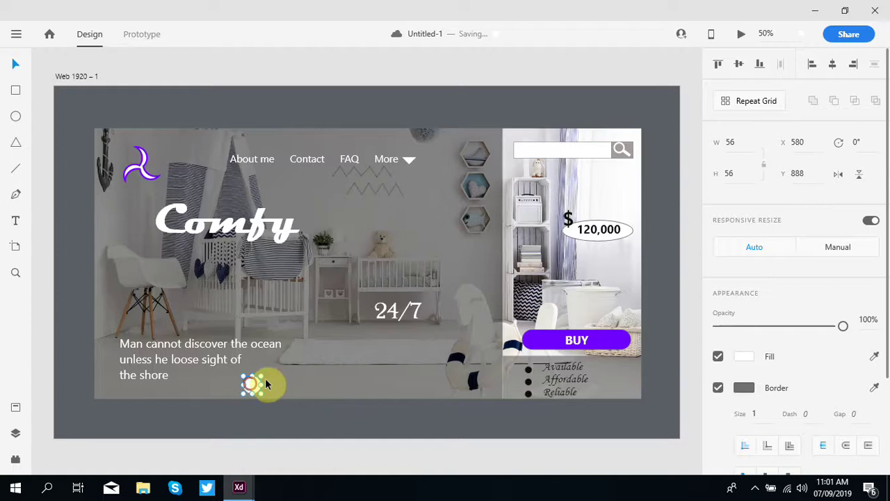
Give the white circle a border in the BUY button's purple and set the border size to 5.
{"action": "left_click", "coordinate": [744, 387]}
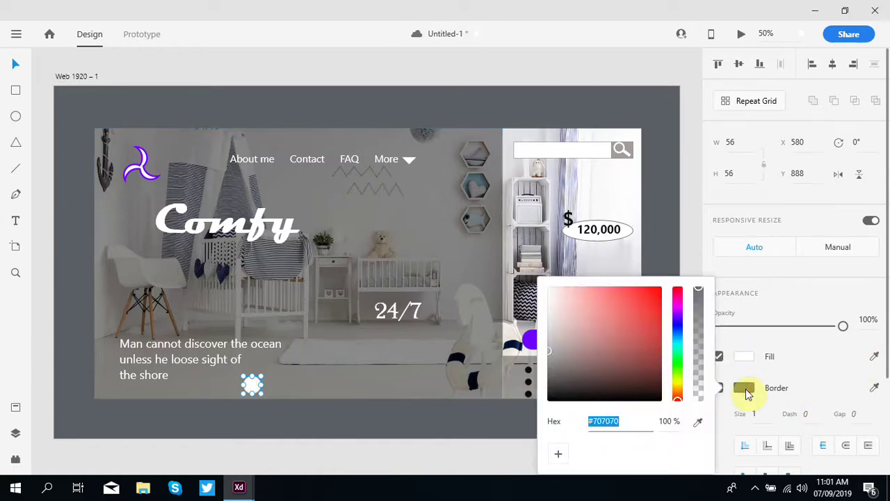
{"action": "left_click", "coordinate": [804, 391]}
{"action": "left_click", "coordinate": [874, 387]}
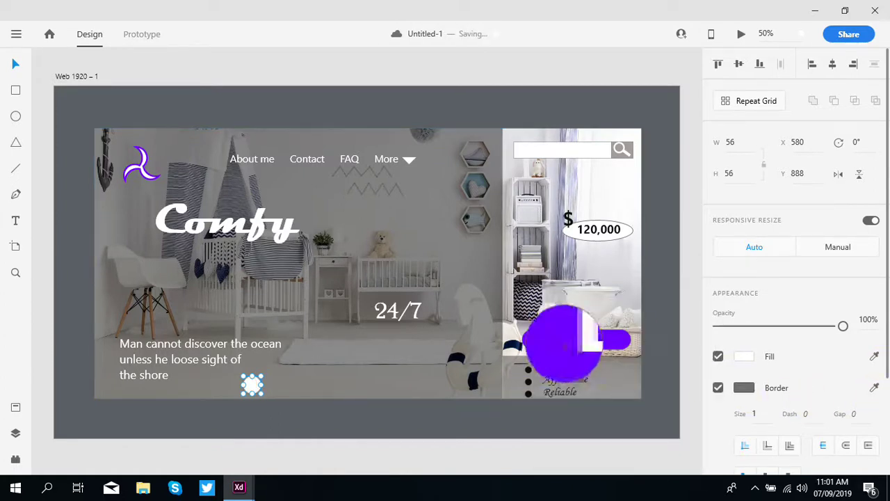
{"action": "left_click", "coordinate": [555, 344]}
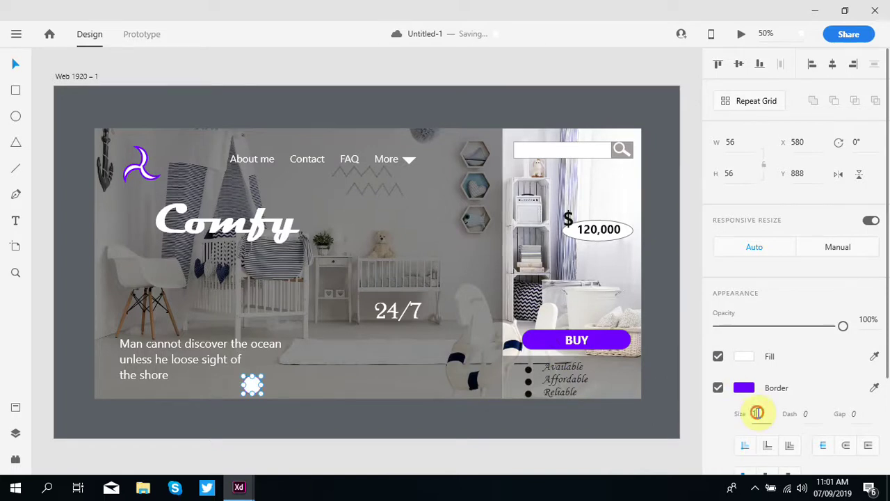
{"action": "left_click", "coordinate": [645, 440]}
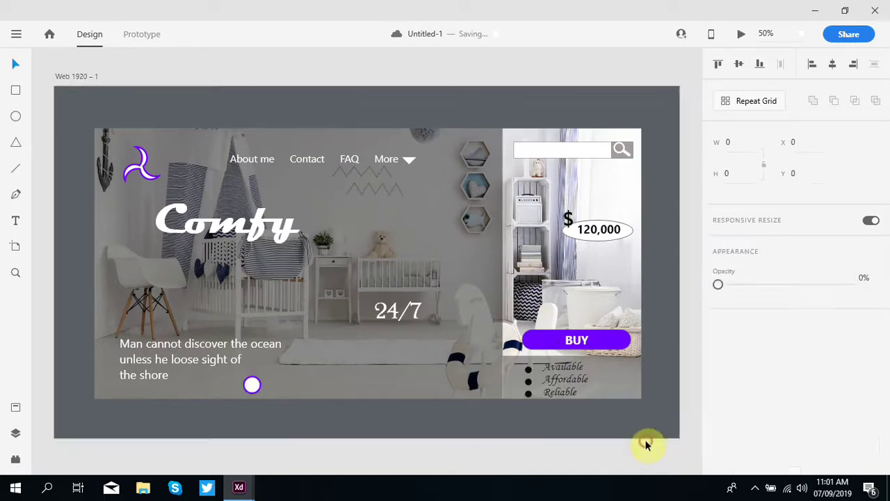
Draw a white bar about 155 by 38 px above the menu, duplicate it and rotate both bars into a left-pointing chevron.
{"action": "left_click", "coordinate": [16, 92]}
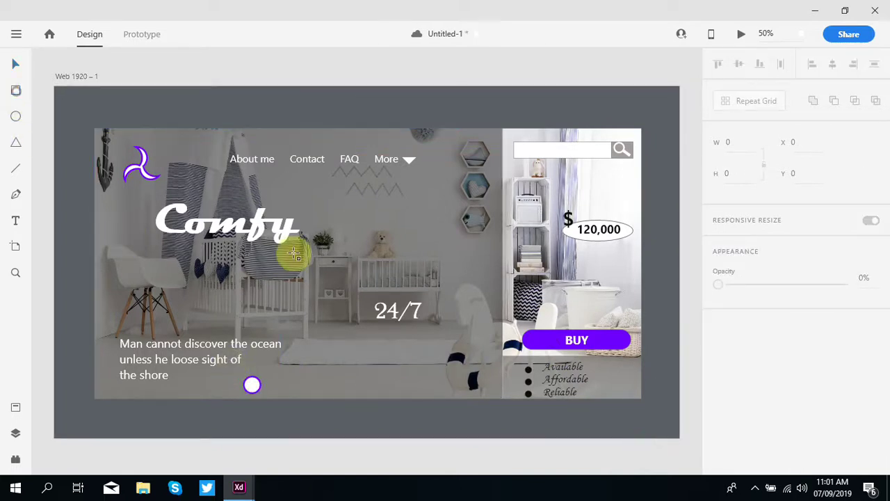
{"action": "left_click_drag", "start_coordinate": [258, 100], "coordinate": [309, 109]}
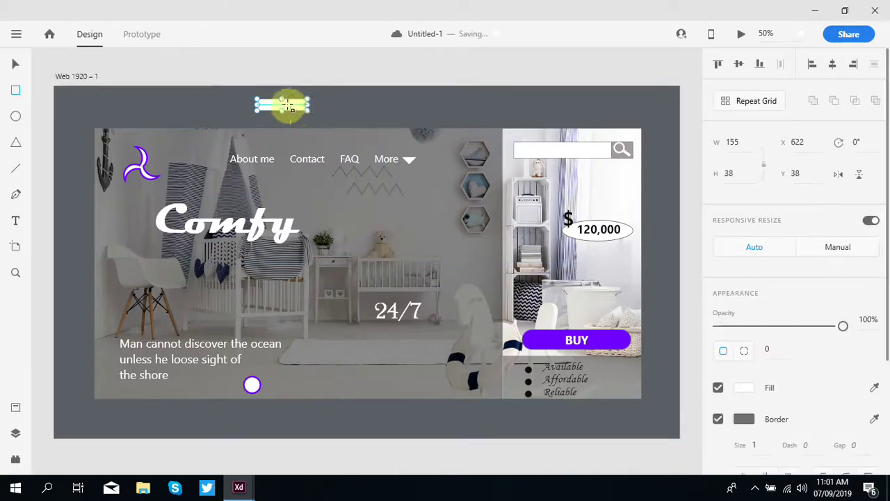
{"action": "key", "text": "v"}
{"action": "left_click_drag", "start_coordinate": [311, 115], "coordinate": [282, 111]}
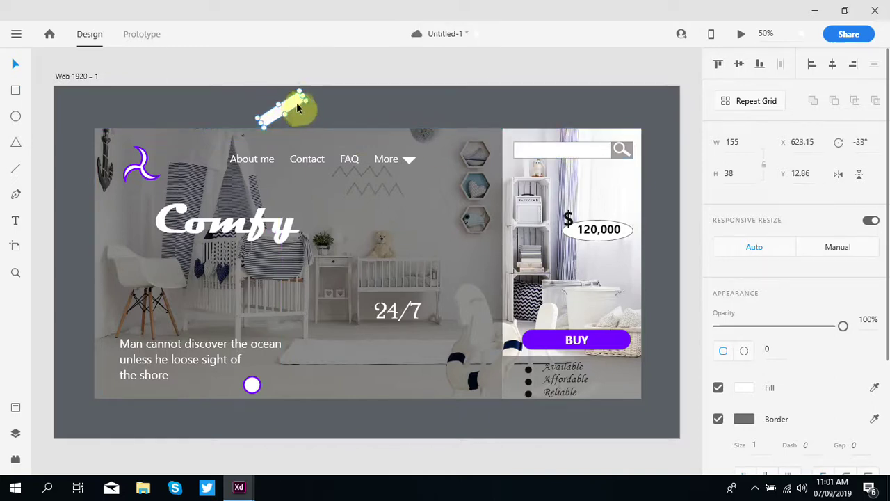
{"action": "key", "text": "ctrl+d"}
{"action": "left_click_drag", "start_coordinate": [308, 104], "coordinate": [290, 108]}
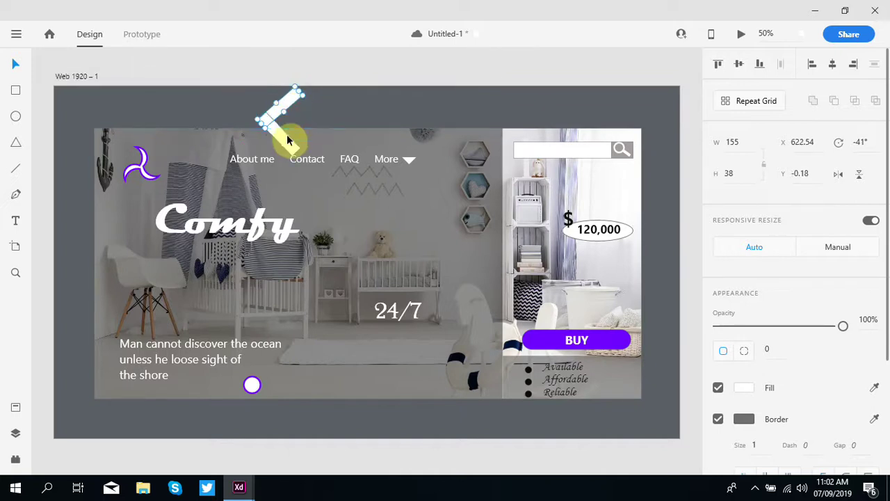
Remove the borders from the two chevron bars and merge them into one shape with Add.
{"action": "left_click", "coordinate": [287, 141], "text": "shift"}
{"action": "left_click", "coordinate": [721, 421]}
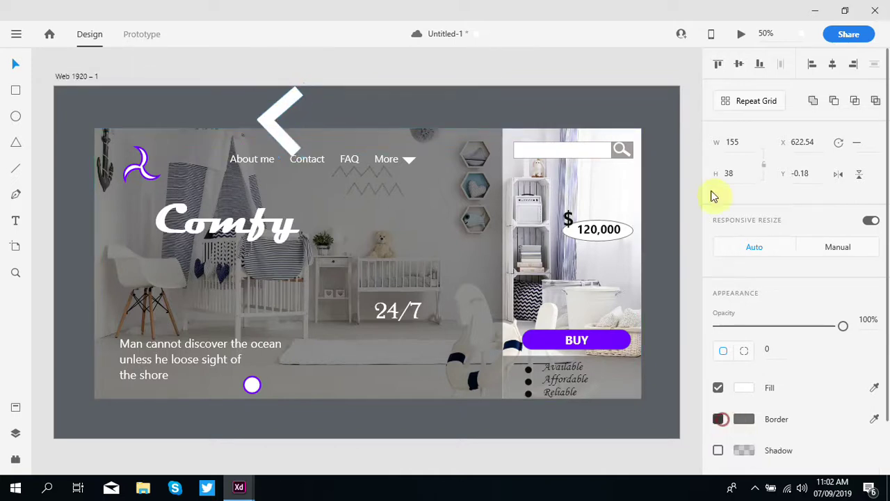
{"action": "left_click", "coordinate": [813, 101]}
Fill the chevron with the BUY button's purple, shrink it to about 26 by 30 px and center it in the white circle.
{"action": "left_click_drag", "start_coordinate": [282, 87], "coordinate": [294, 391]}
{"action": "left_click", "coordinate": [875, 358]}
{"action": "left_click", "coordinate": [543, 338]}
{"action": "left_click_drag", "start_coordinate": [291, 384], "coordinate": [244, 378]}
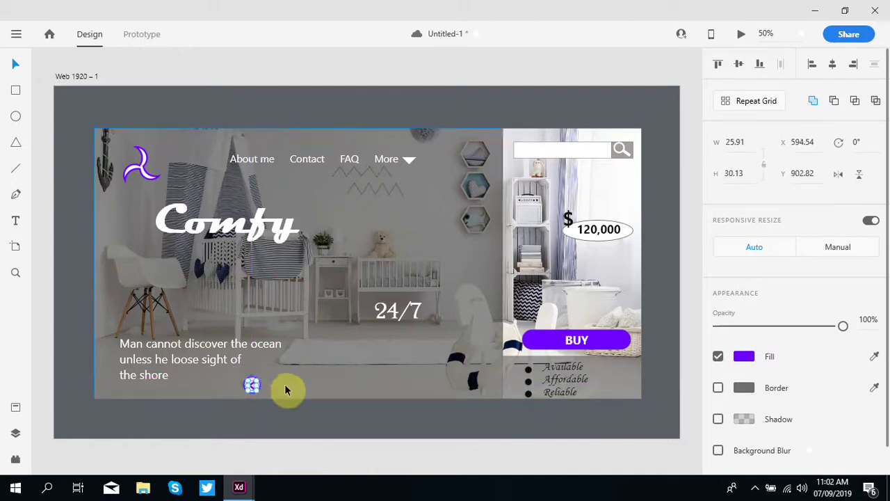
{"action": "left_click", "coordinate": [398, 371]}
Move the arrow button along the photo's lower edge and place a mirrored, right-pointing duplicate beside it.
{"action": "left_click", "coordinate": [251, 387]}
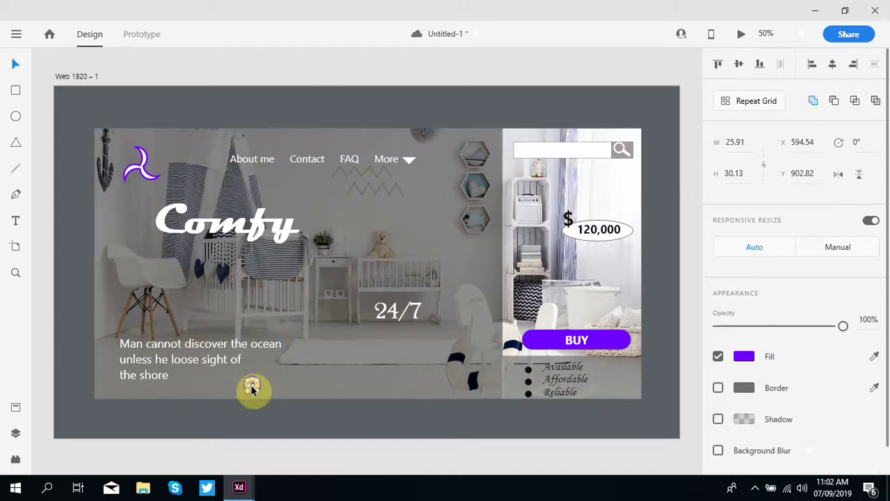
{"action": "left_click", "coordinate": [253, 388]}
{"action": "left_click", "coordinate": [255, 389]}
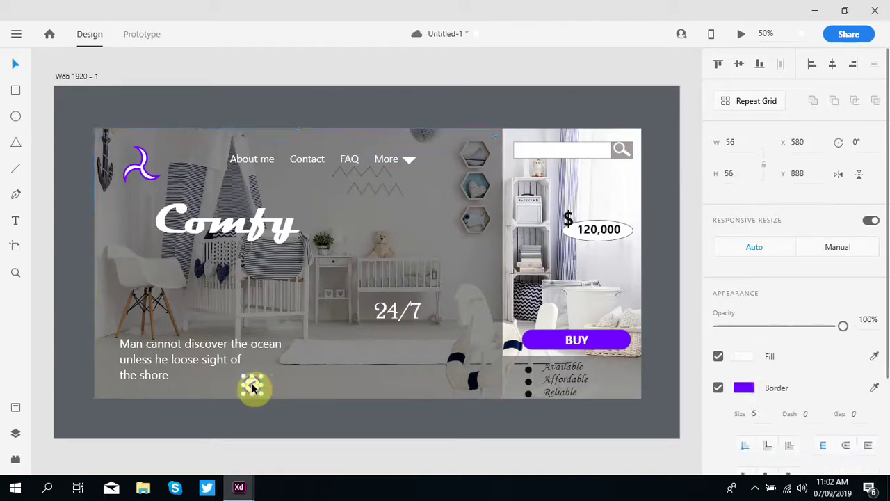
{"action": "left_click", "coordinate": [253, 387], "text": "shift"}
{"action": "left_click_drag", "start_coordinate": [252, 388], "coordinate": [315, 388]}
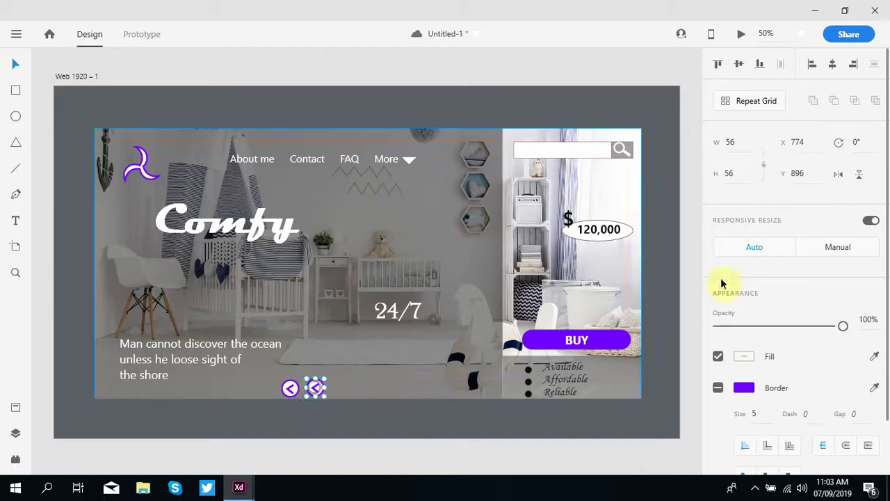
{"action": "left_click", "coordinate": [458, 453]}
Draw a borderless white circle about 68 px wide near the lower-right corner of the darkened photo.
{"action": "left_click", "coordinate": [15, 119]}
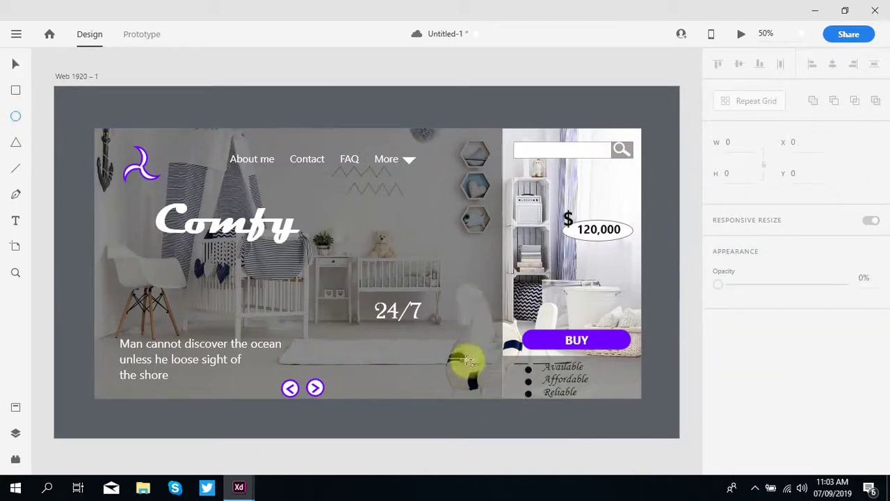
{"action": "left_click_drag", "start_coordinate": [462, 375], "coordinate": [477, 391]}
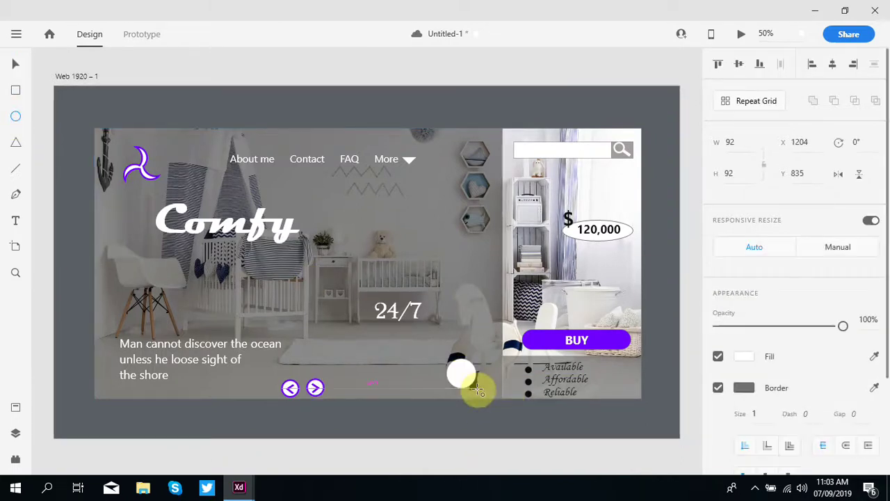
{"action": "key", "text": "v"}
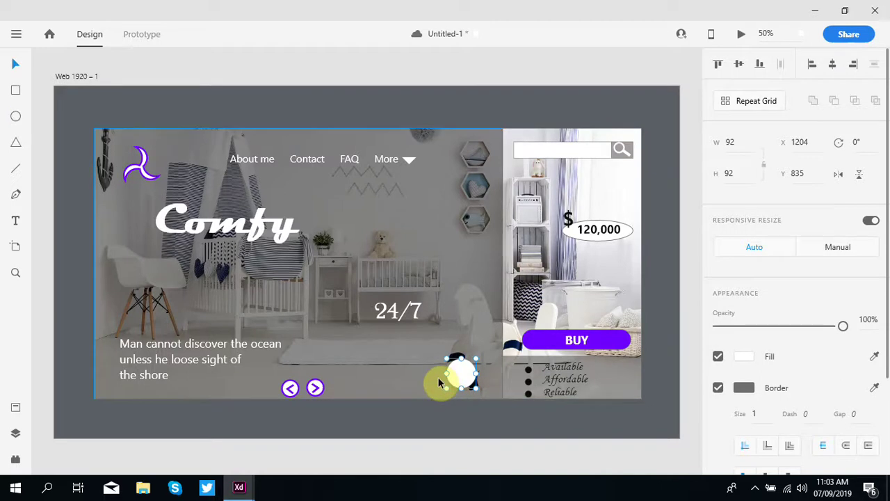
{"action": "mouse_move", "coordinate": [466, 370]}
{"action": "left_mouse_down"}
{"action": "mouse_move", "coordinate": [485, 382]}
{"action": "mouse_move", "coordinate": [465, 366]}
{"action": "left_mouse_up"}
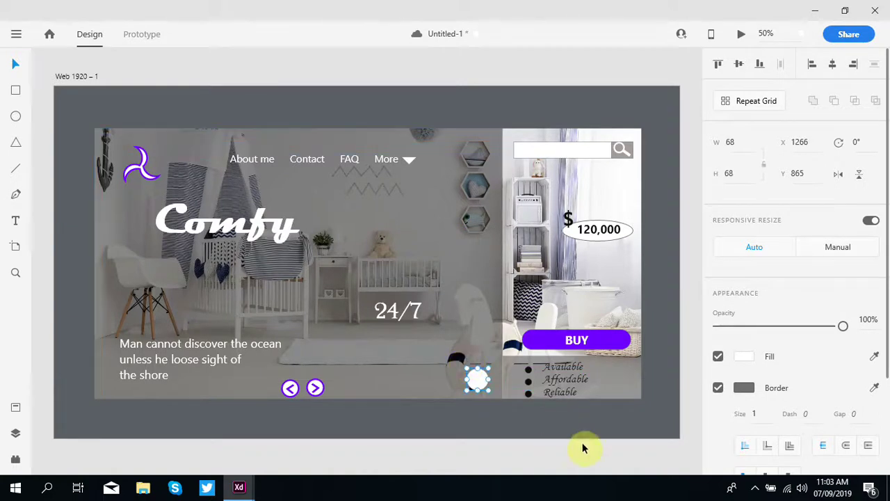
{"action": "left_click", "coordinate": [718, 387]}
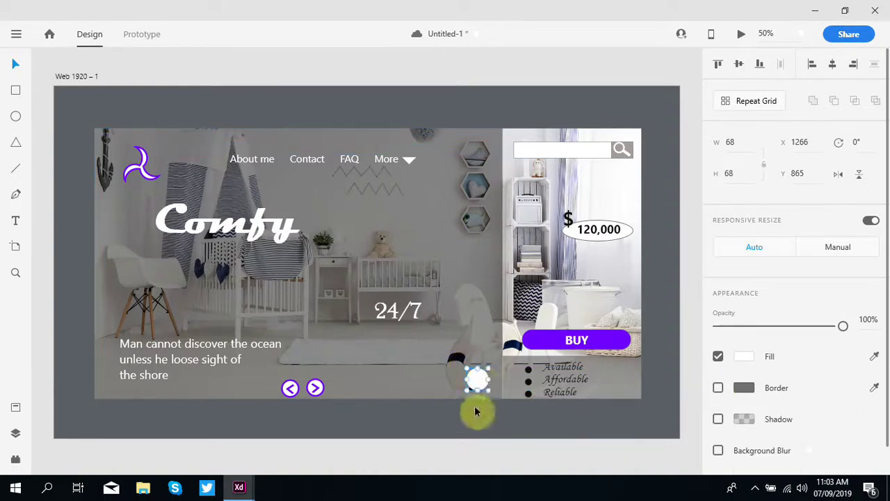
{"action": "left_click_drag", "start_coordinate": [482, 382], "coordinate": [475, 386]}
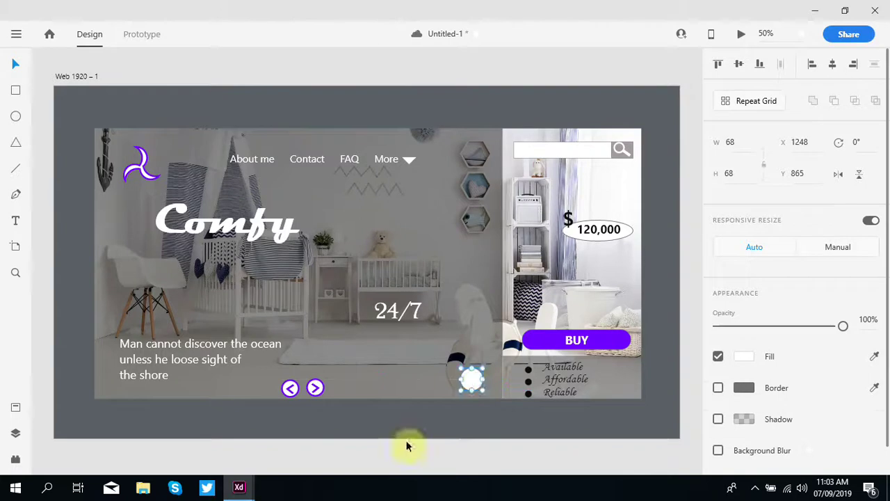
Place the share icon inside the borderless white circle and save the document.
{"action": "left_click", "coordinate": [334, 118]}
{"action": "left_click_drag", "start_coordinate": [334, 120], "coordinate": [459, 369]}
{"action": "left_click", "coordinate": [466, 464]}
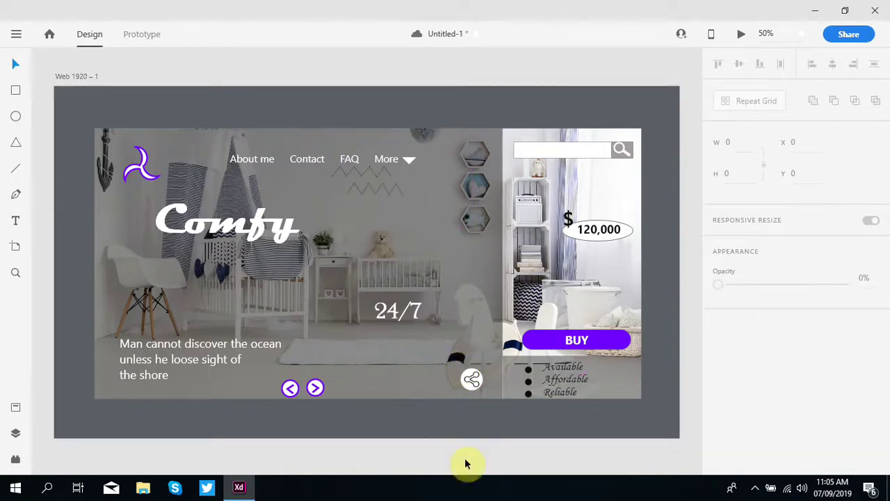
{"action": "key", "text": "ctrl+s"}
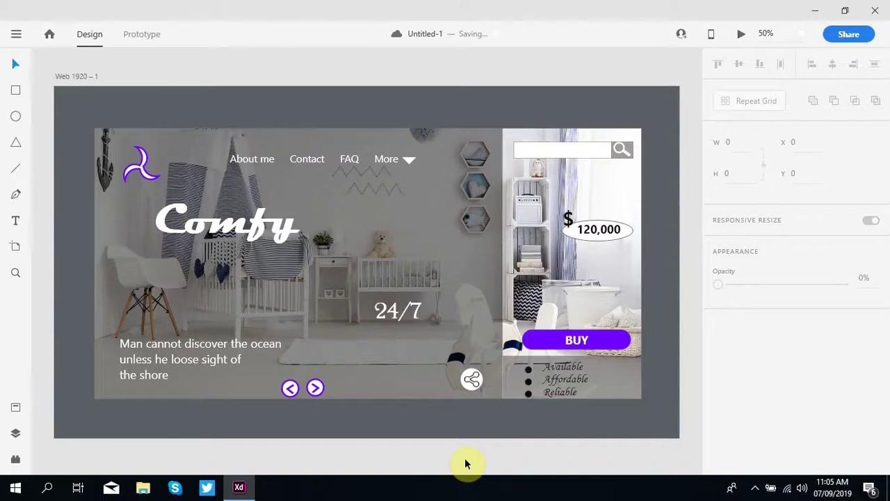